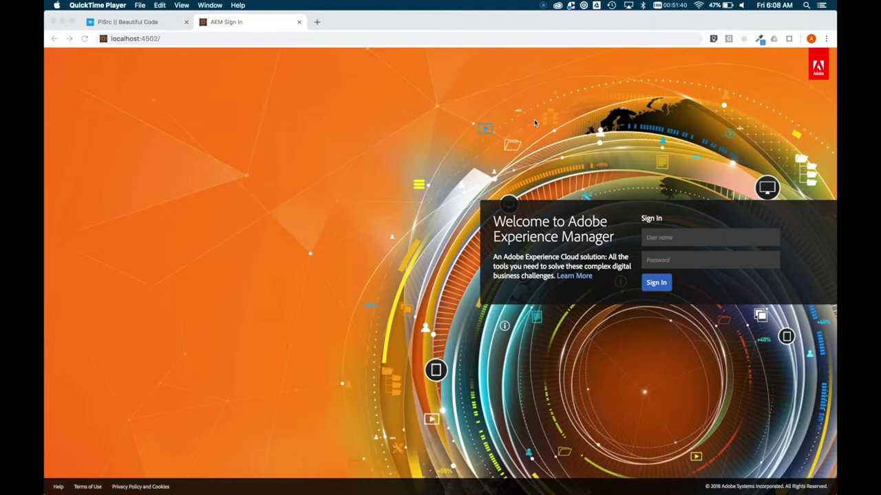
# - Sign in to Adobe Experience Manager with the user name admin and the account password
pyautogui.click(688, 239)
pyautogui.click(688, 239)
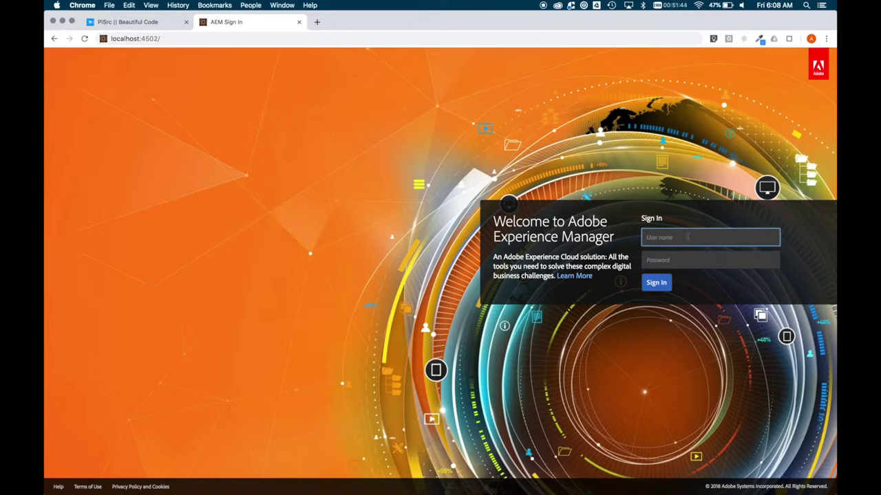
pyautogui.write('admin')
pyautogui.press('Tab')
pyautogui.write('a')
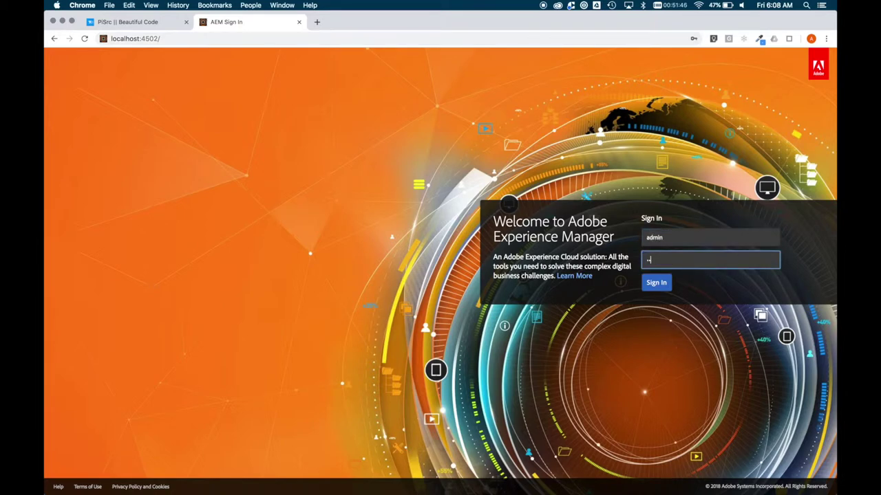
pyautogui.press('Return')
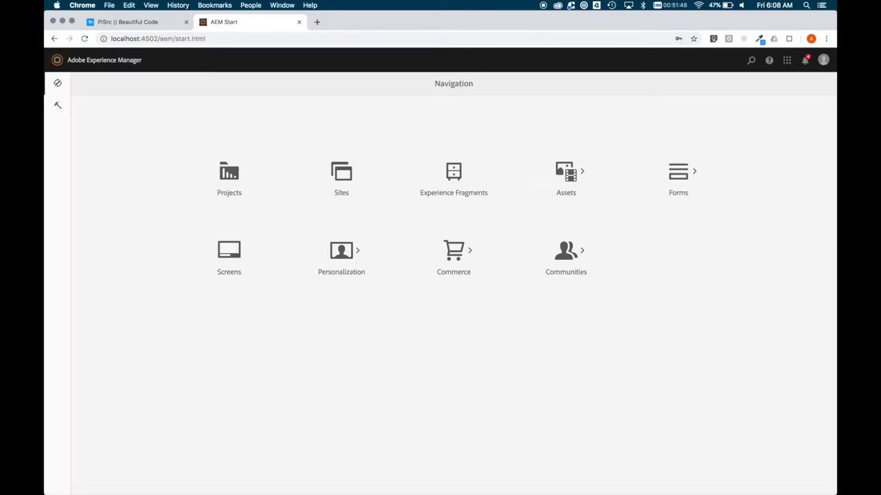
# - Open the CRX Package Manager by way of CRXDE Lite in the general tools
pyautogui.click(58, 108)
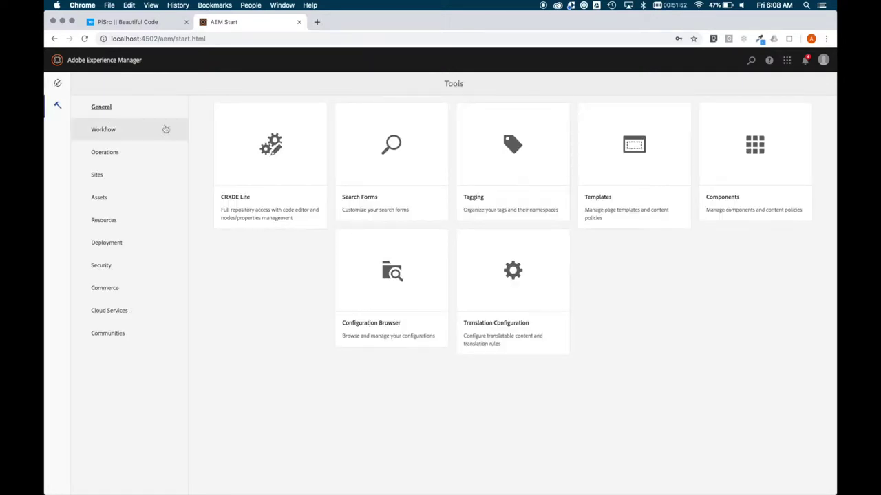
pyautogui.click(266, 166)
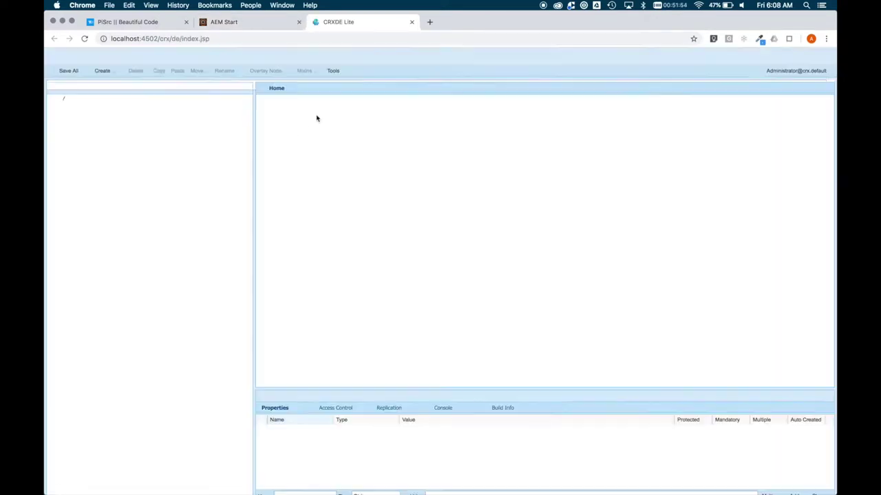
pyautogui.click(202, 55)
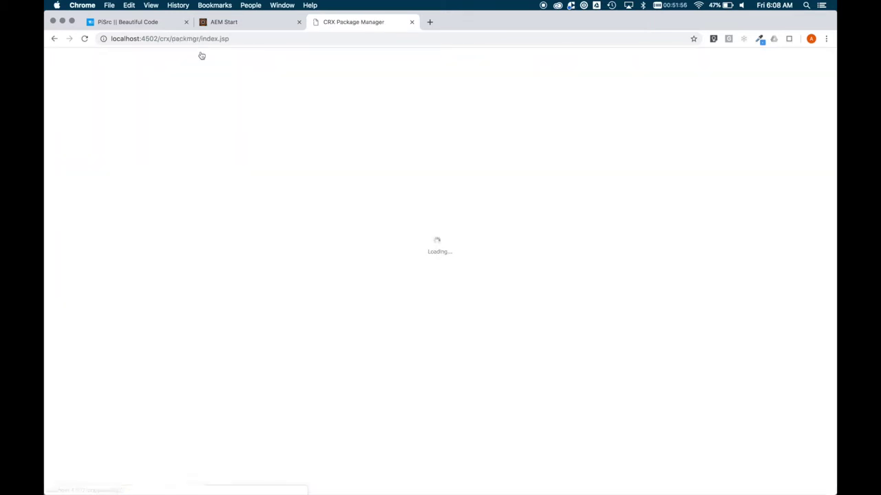
# - Upload the package futprint.ui.apps-1.0-SNAPSHOT.zip from the Desktop folder without forcing the upload
pyautogui.click(372, 73)
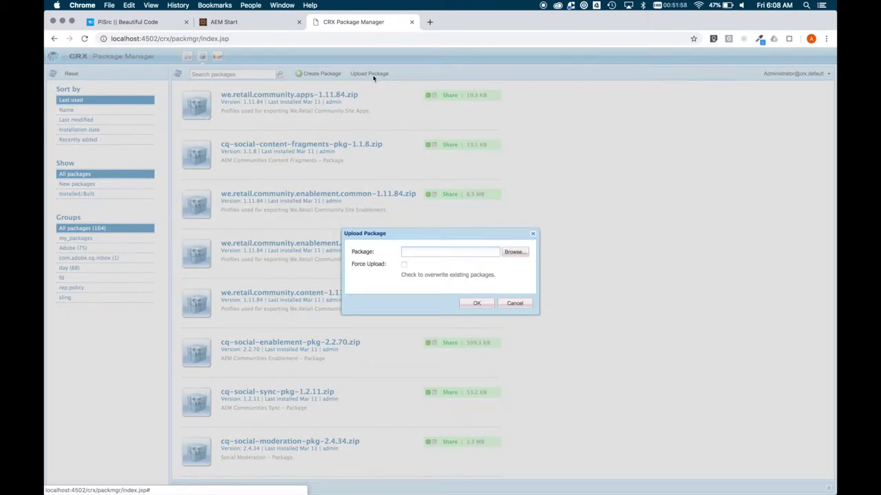
pyautogui.click(512, 252)
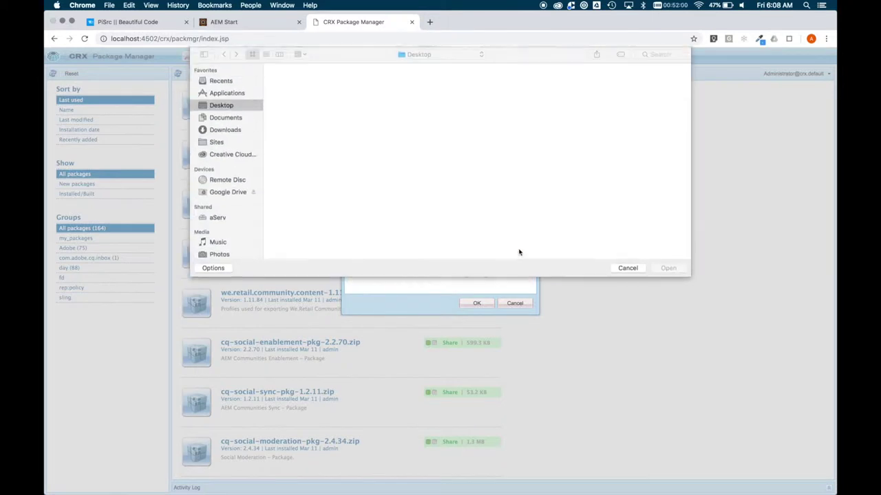
pyautogui.click(287, 83)
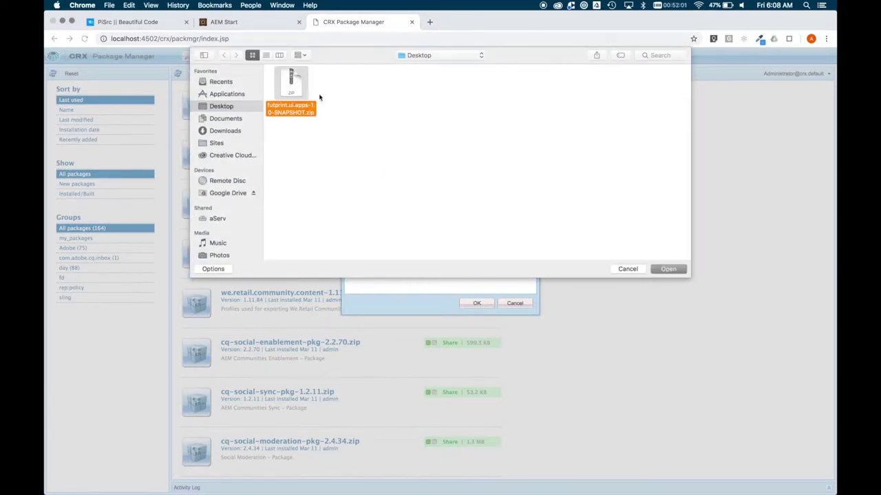
pyautogui.click(668, 269)
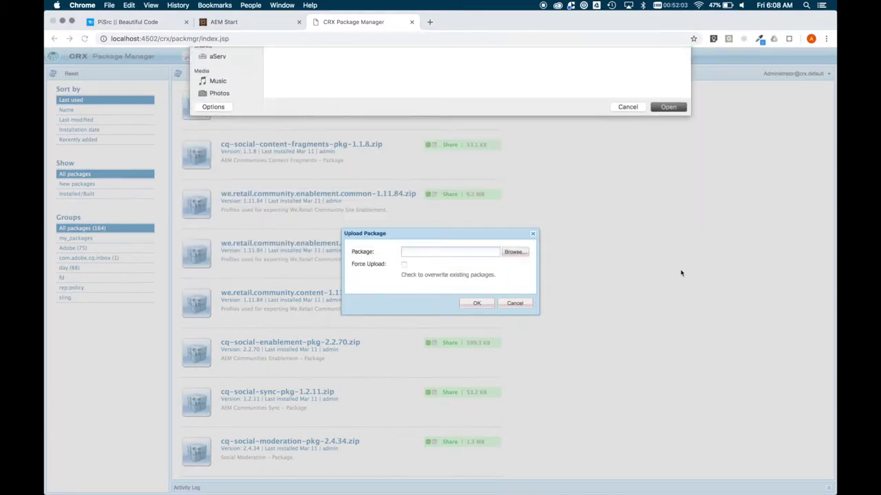
pyautogui.click(478, 303)
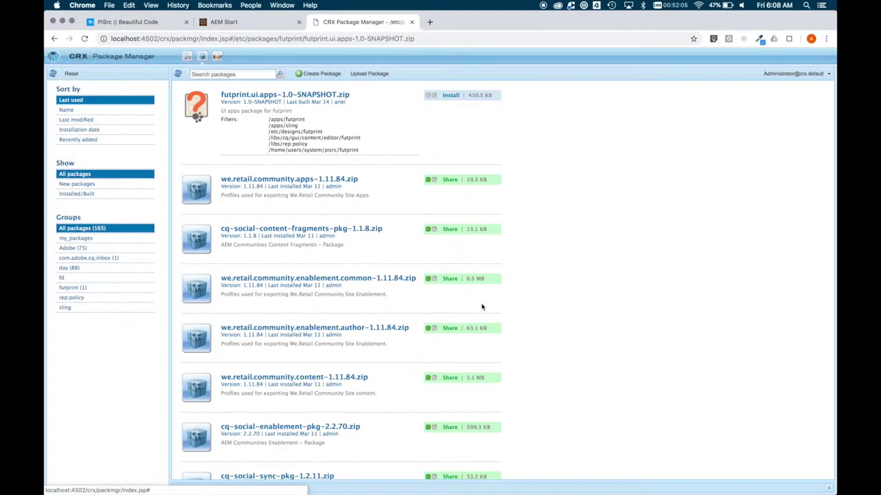
# - Install the uploaded futprint.ui.apps package with the default settings and close the Package Manager
pyautogui.click(451, 96)
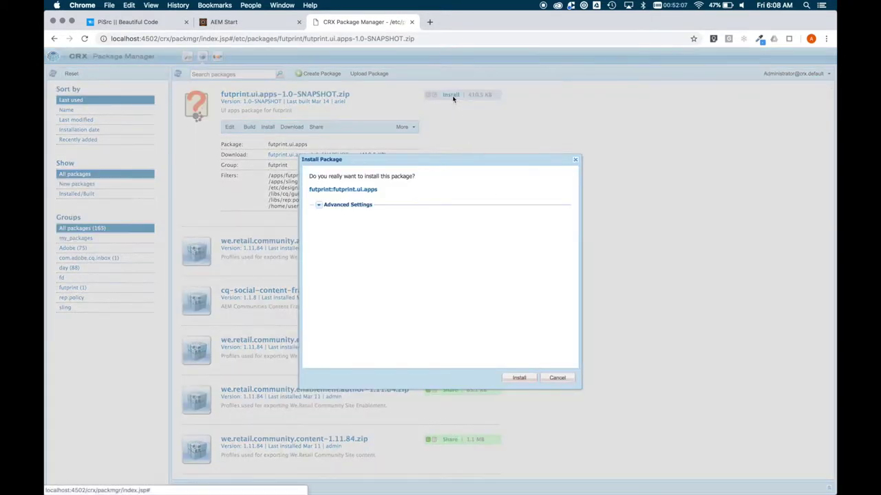
pyautogui.click(518, 378)
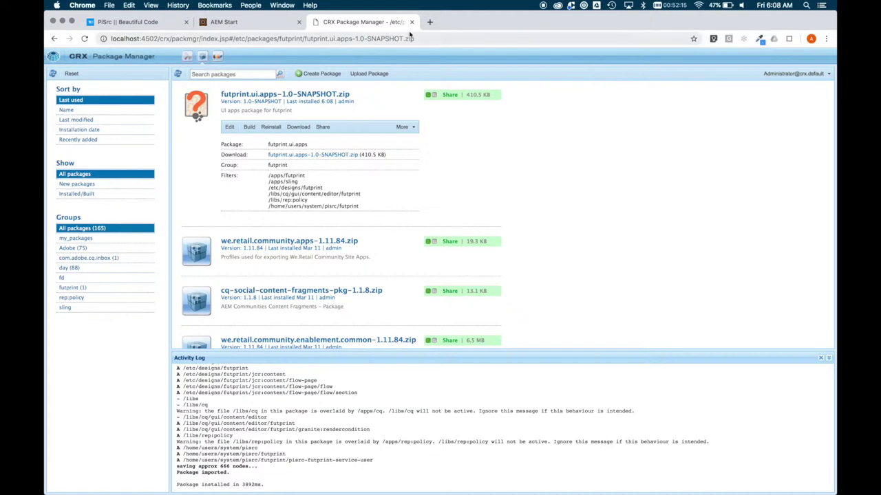
pyautogui.click(412, 21)
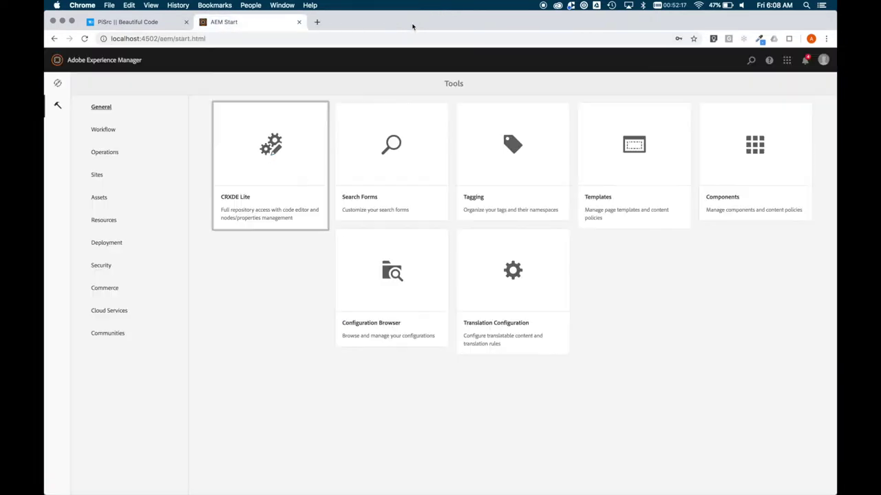
# - Open the Content Page template from the We.Retail template folder for editing
pyautogui.click(652, 164)
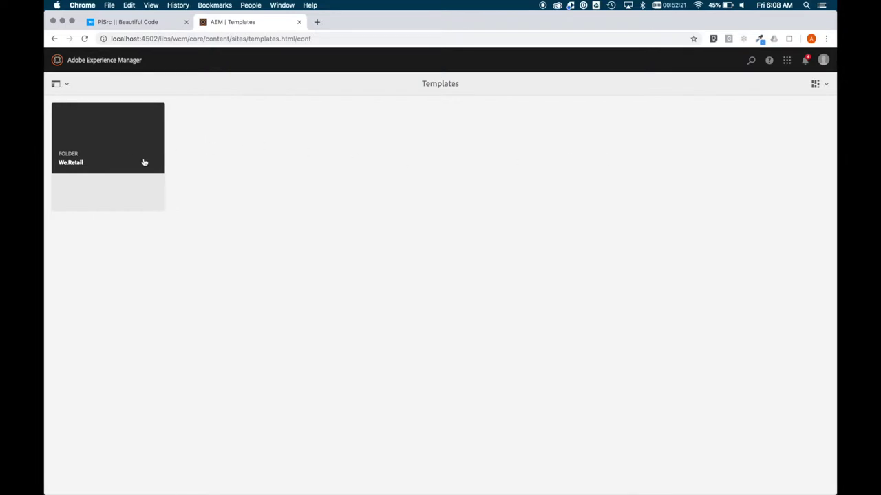
pyautogui.click(131, 158)
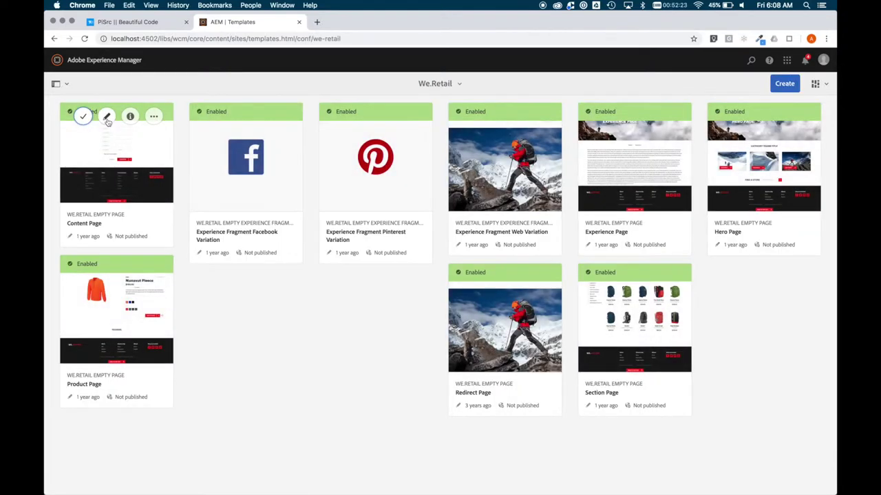
pyautogui.click(107, 122)
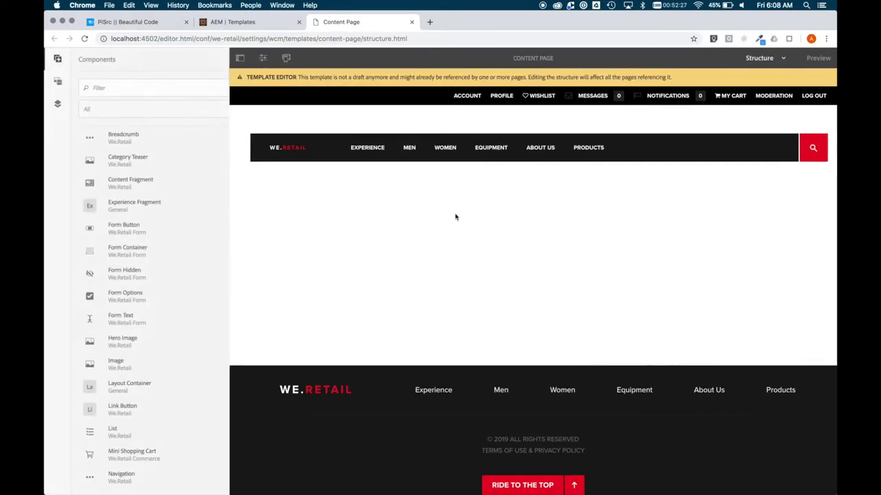
# - Allow the Futprint Questionnaire component group in the layout container's policy, save it and close the template editor
pyautogui.click(535, 201)
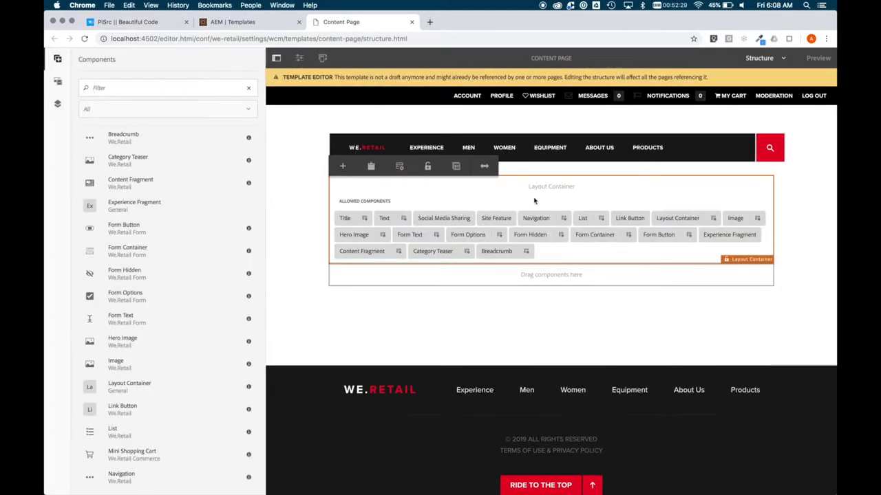
pyautogui.click(398, 166)
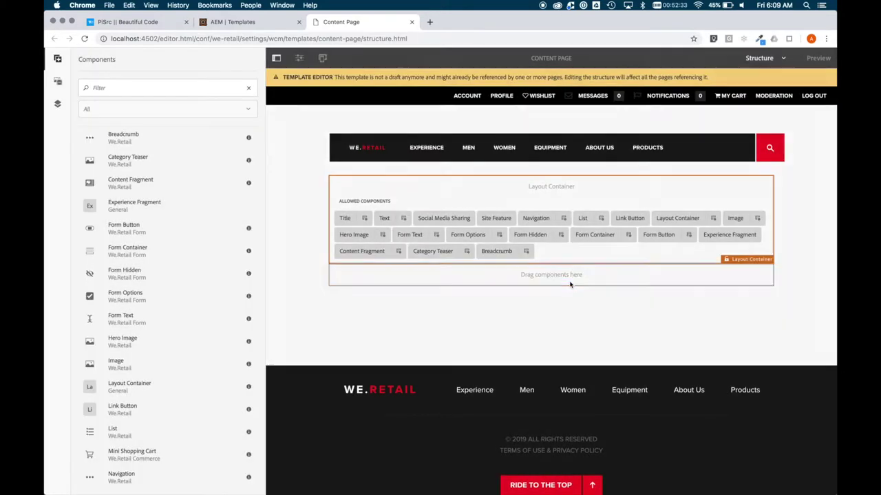
pyautogui.scroll(-7, 578, 346)
pyautogui.scroll(-2, 578, 346)
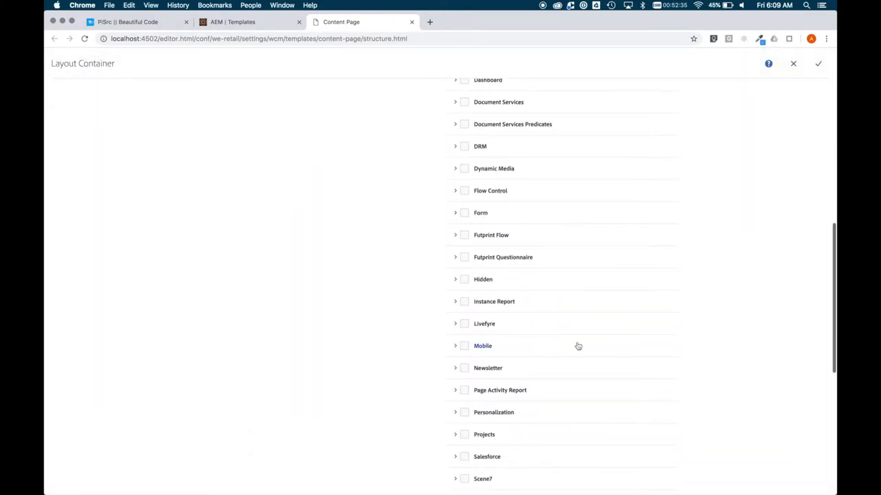
pyautogui.click(464, 257)
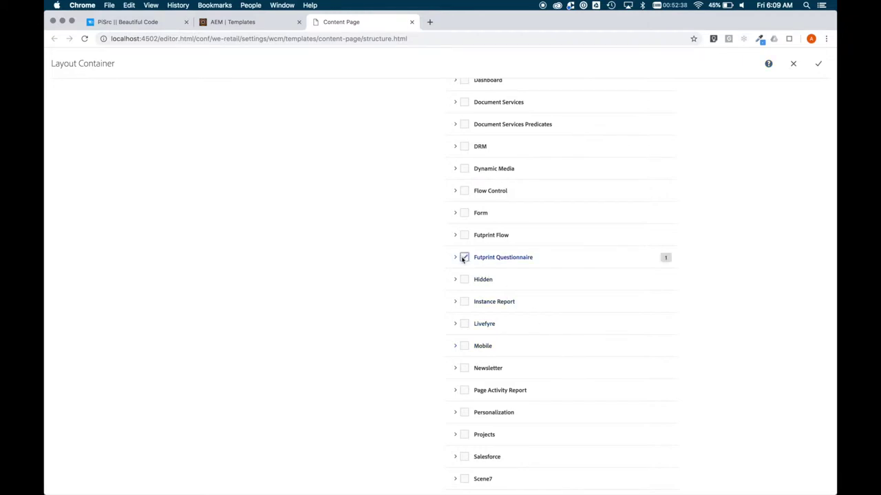
pyautogui.click(819, 64)
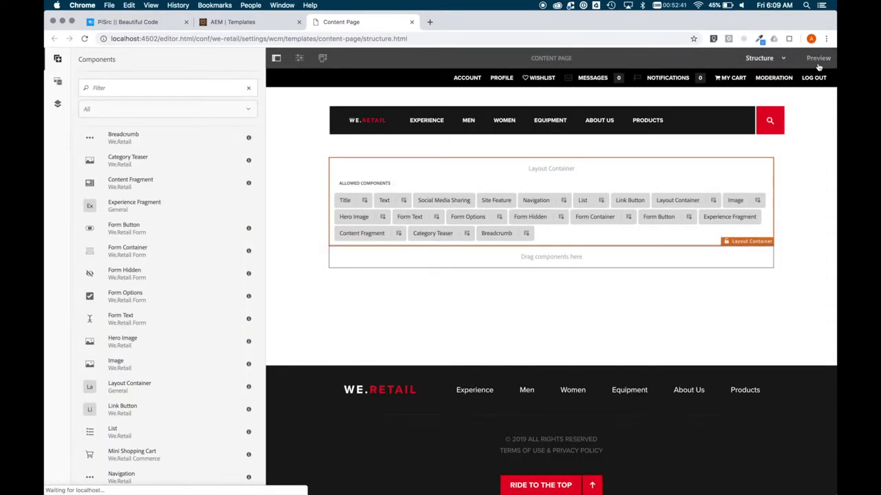
pyautogui.click(412, 22)
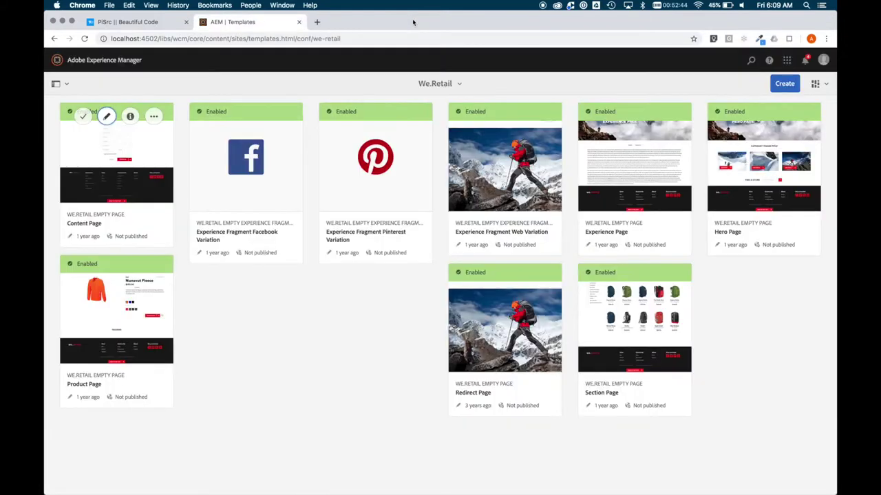
# - Go to Sites and browse to the English branch of the We.Retail United States site
pyautogui.click(122, 64)
pyautogui.click(57, 84)
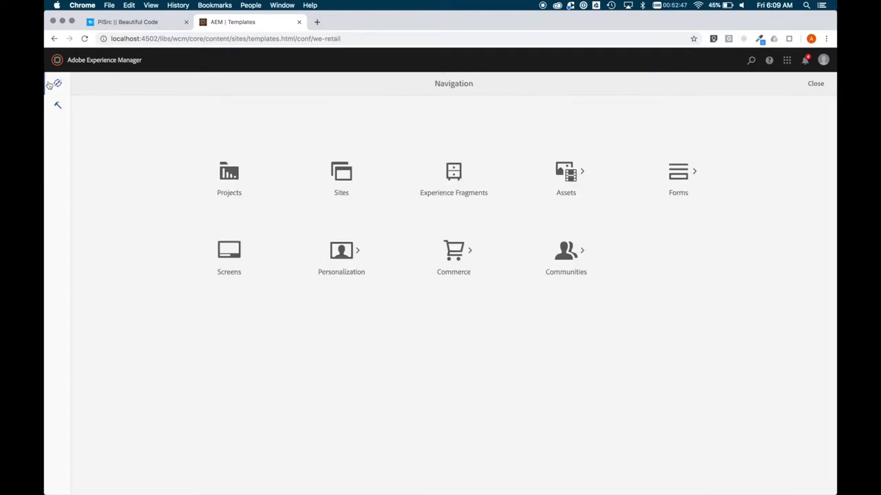
pyautogui.click(342, 186)
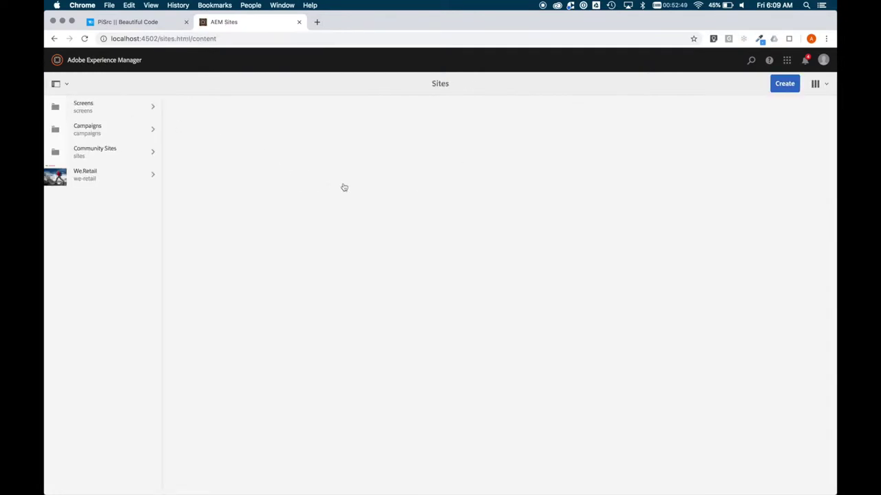
pyautogui.click(92, 179)
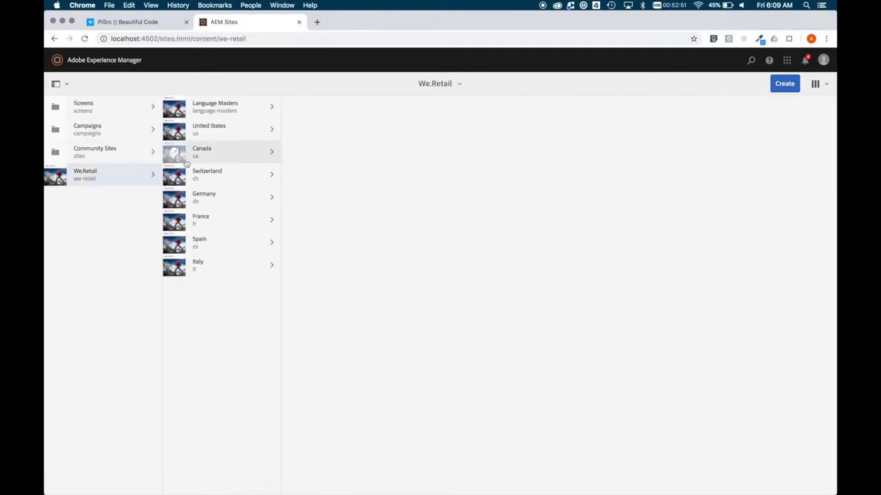
pyautogui.click(229, 135)
pyautogui.click(304, 114)
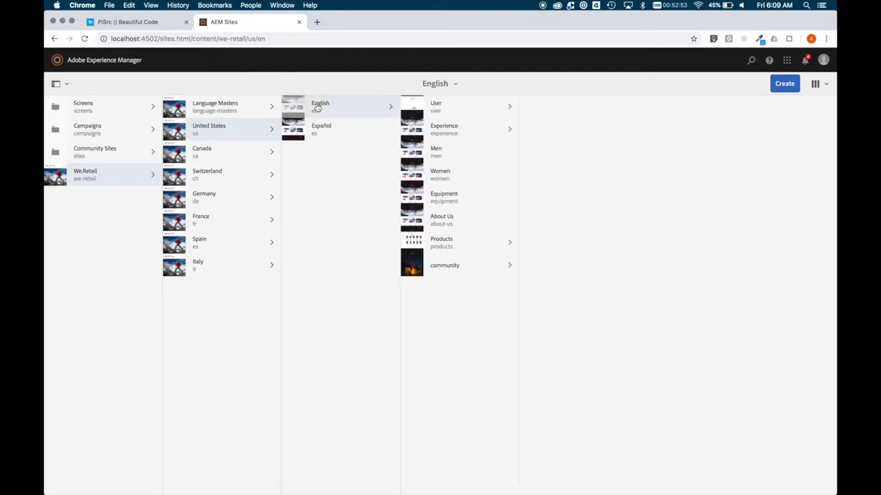
# - Start a new page under the English branch based on the Content Page template
pyautogui.click(785, 87)
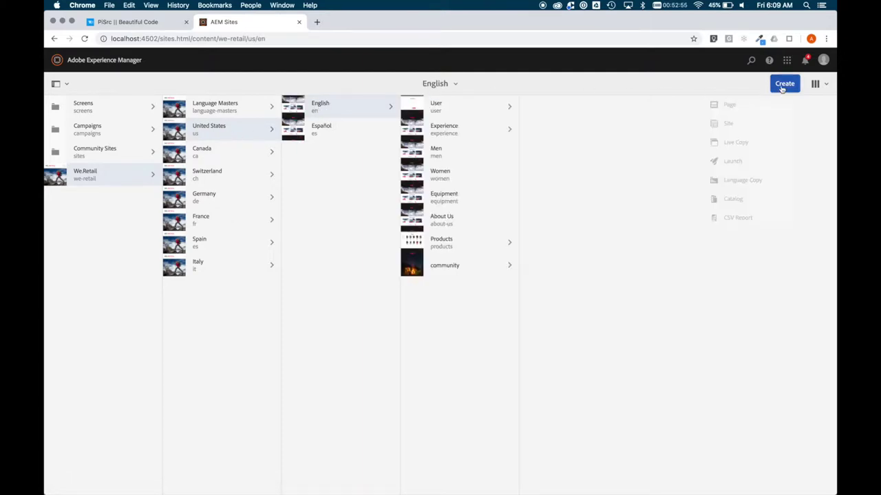
pyautogui.click(731, 107)
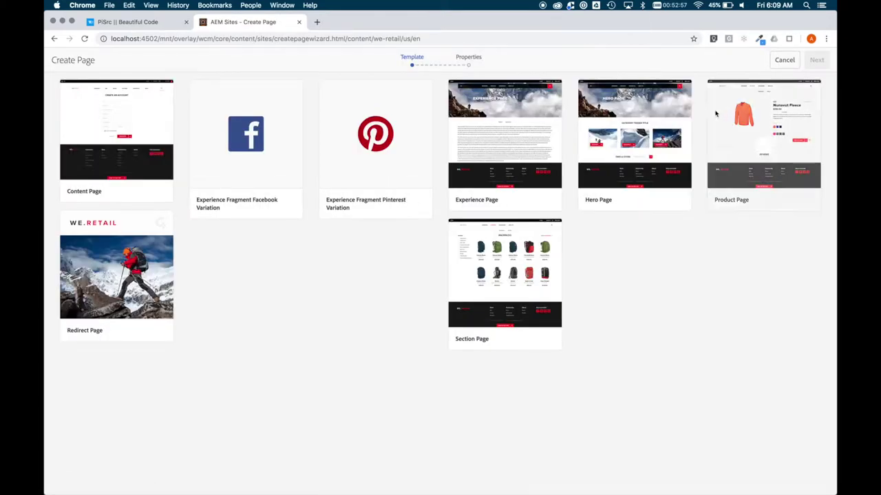
pyautogui.click(134, 172)
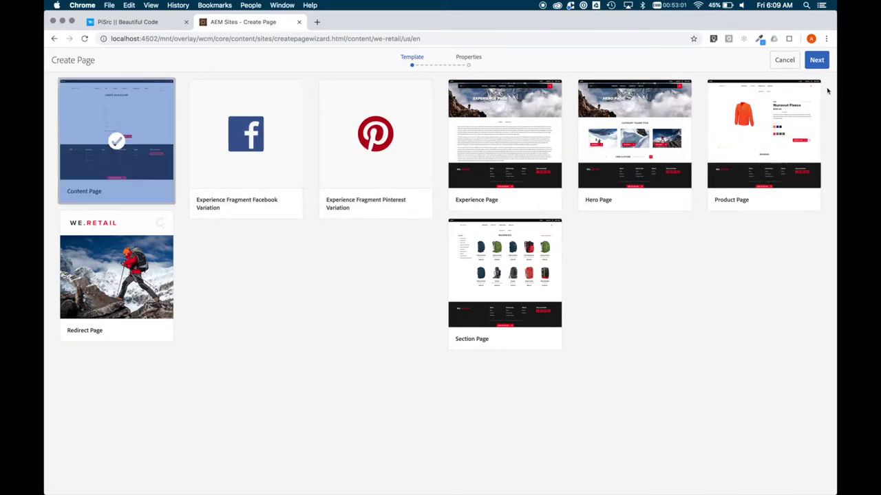
pyautogui.click(816, 61)
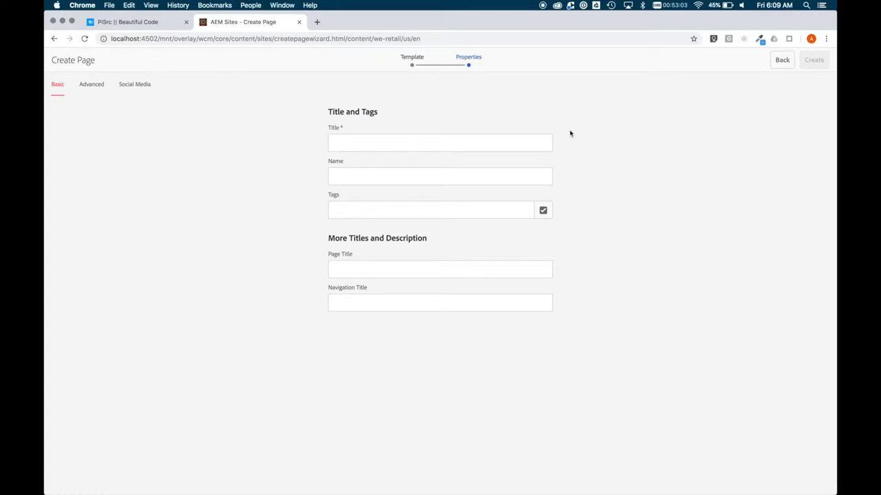
# - Title the new page Questionnaire, create it and open it in the page editor
pyautogui.click(537, 141)
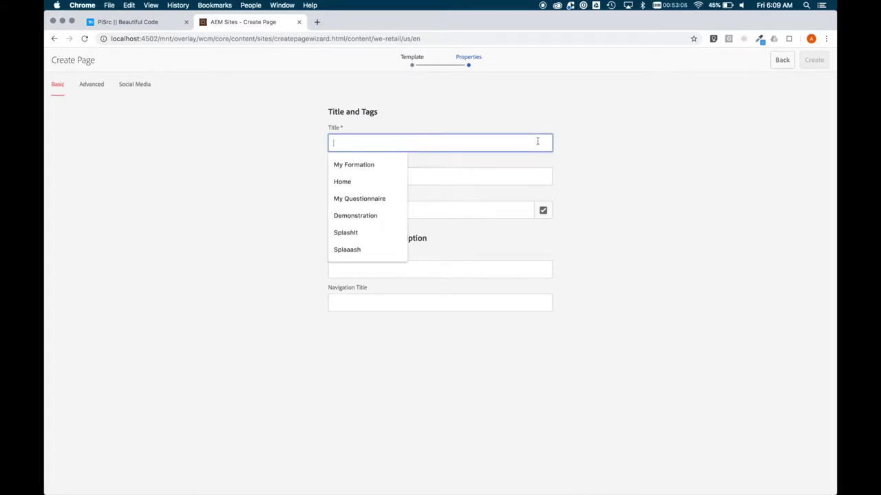
pyautogui.write('Questionnaire')
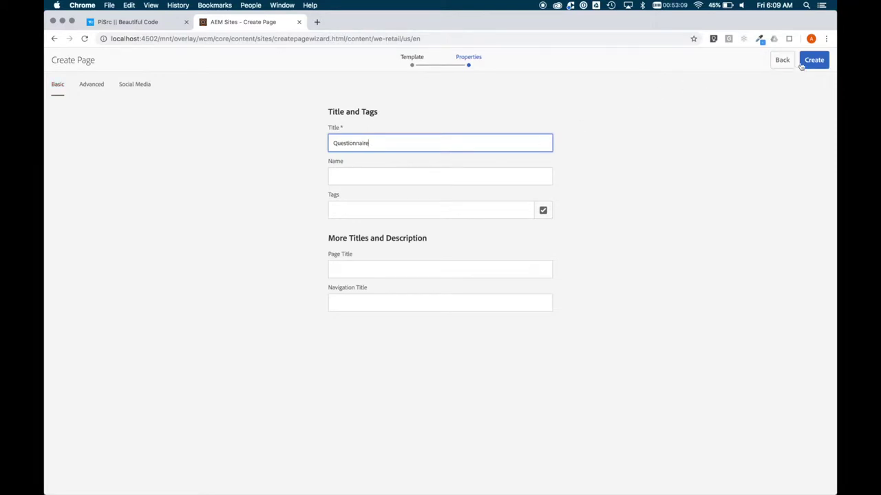
pyautogui.click(809, 64)
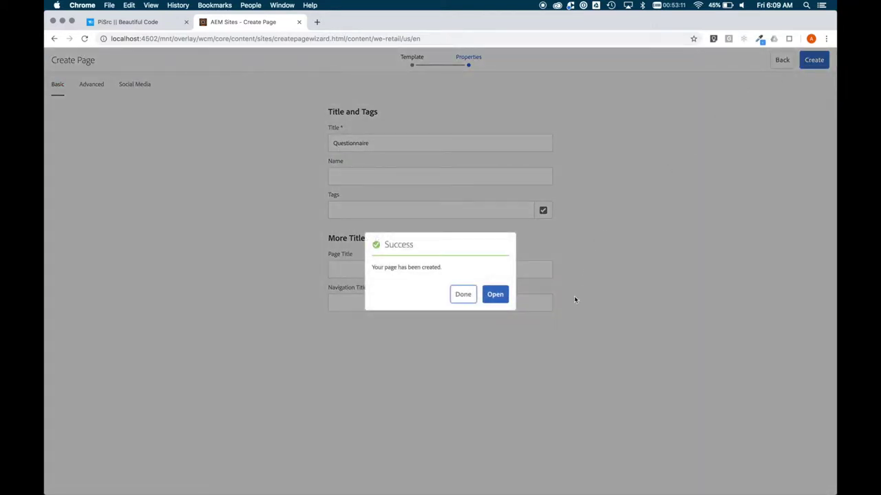
pyautogui.click(505, 296)
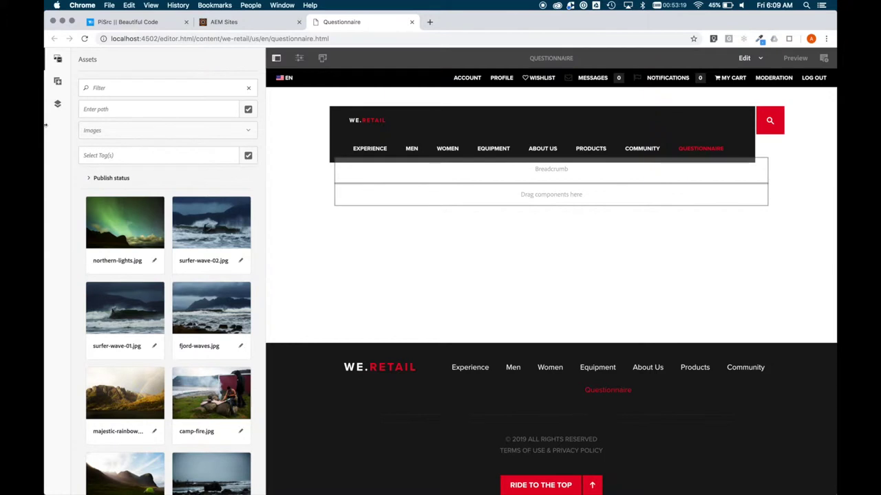
# - Show the available components for the Questionnaire page and delete the Breadcrumb component from it
pyautogui.click(58, 81)
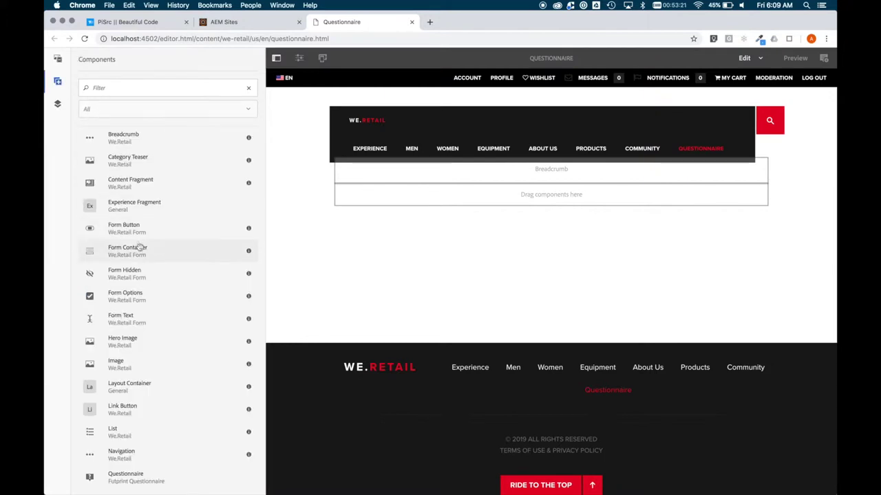
pyautogui.scroll(-3, 156, 371)
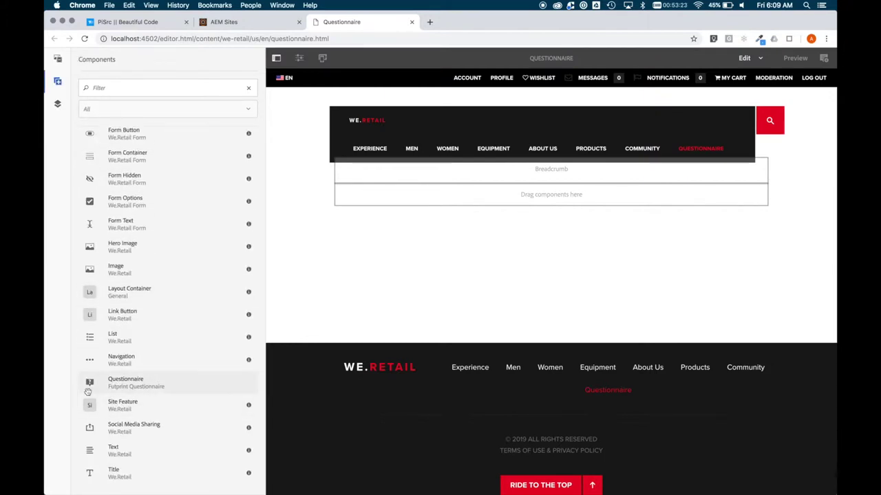
pyautogui.click(562, 179)
pyautogui.click(431, 149)
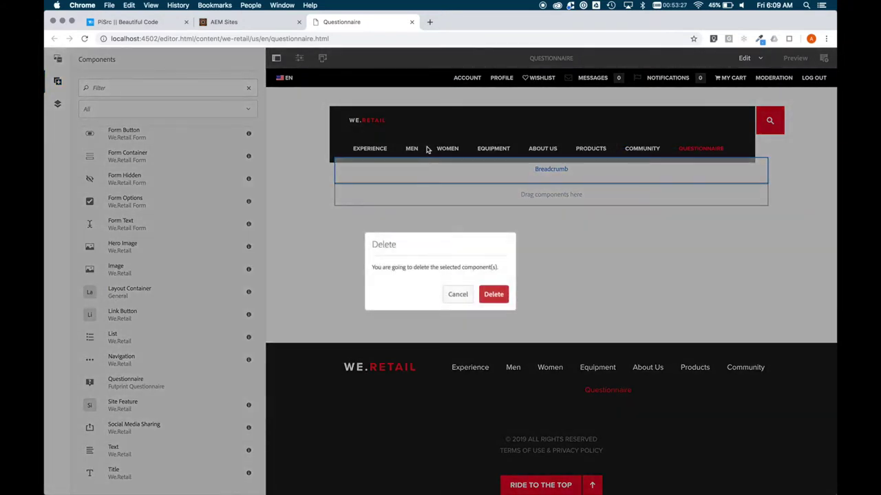
pyautogui.click(487, 299)
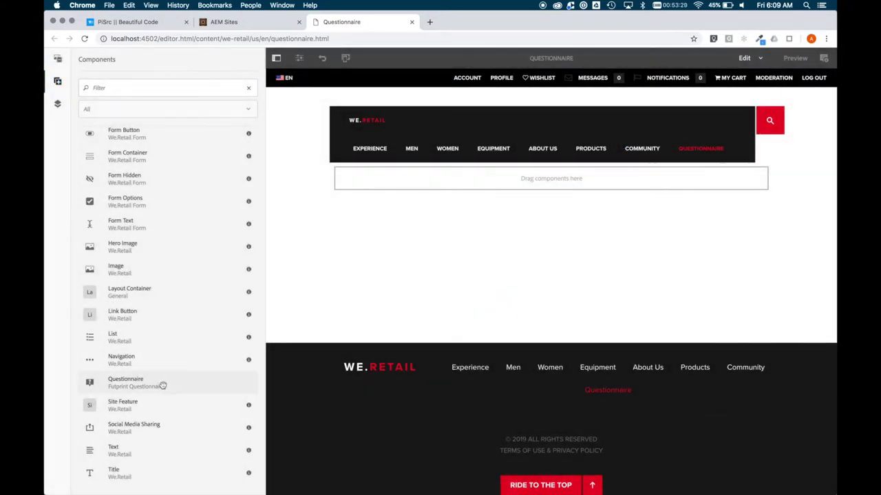
# - Add the Questionnaire component to the page's layout container and open its flow page
pyautogui.moveTo(134, 387); pyautogui.dragTo(573, 185)
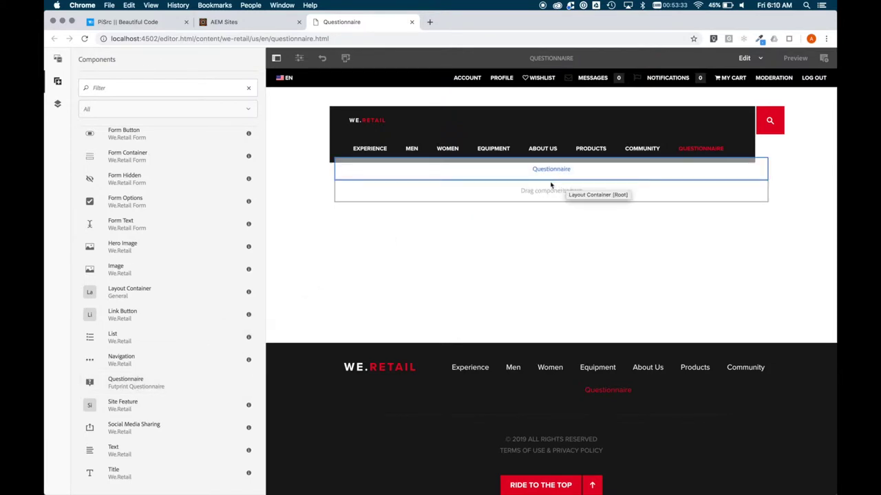
pyautogui.click(543, 170)
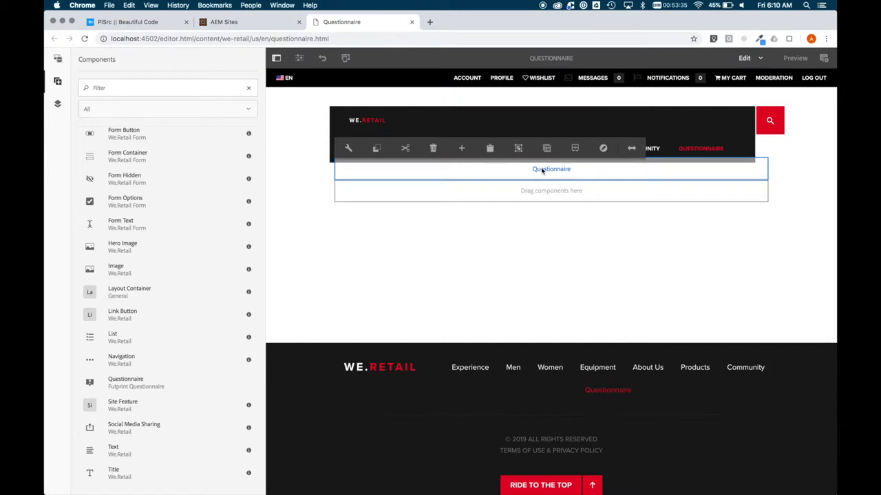
pyautogui.click(603, 150)
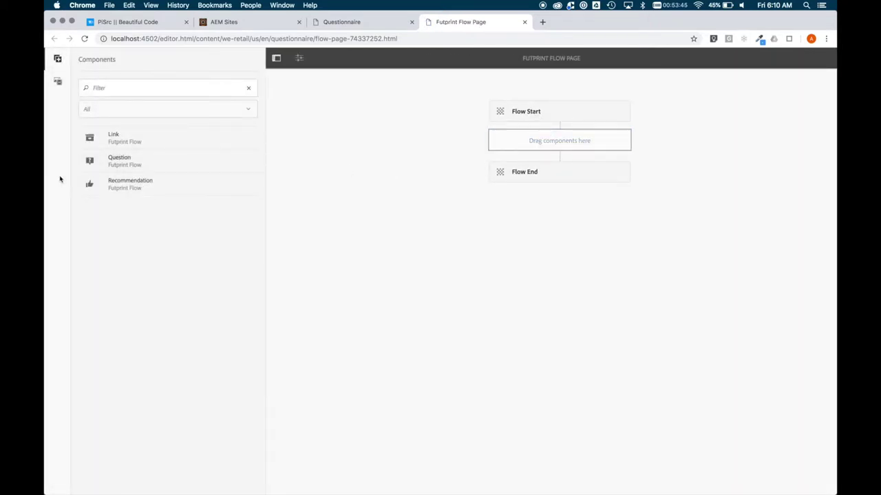
# - Add a Question component between Flow Start and Flow End and open its configuration
pyautogui.moveTo(120, 161); pyautogui.dragTo(535, 142)
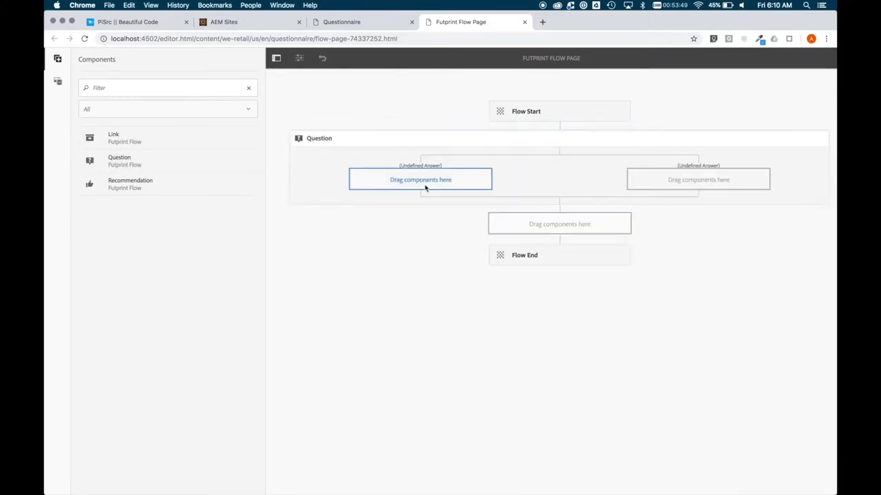
pyautogui.click(404, 140)
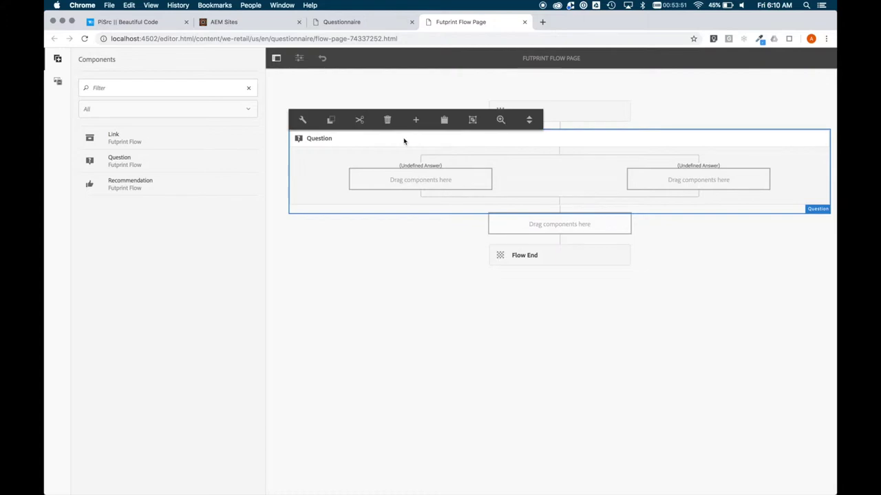
pyautogui.click(303, 120)
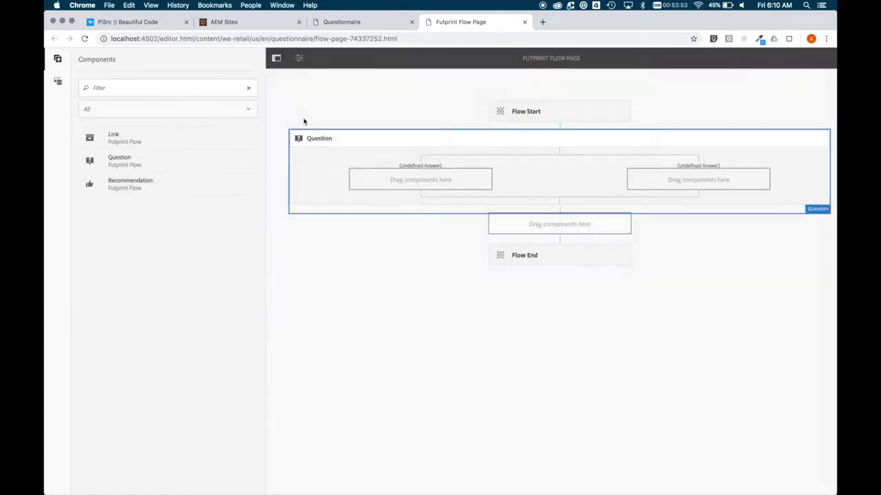
# - Set the question's prompt to "What is your skill level?" with 3 options and the Image type
pyautogui.click(349, 206)
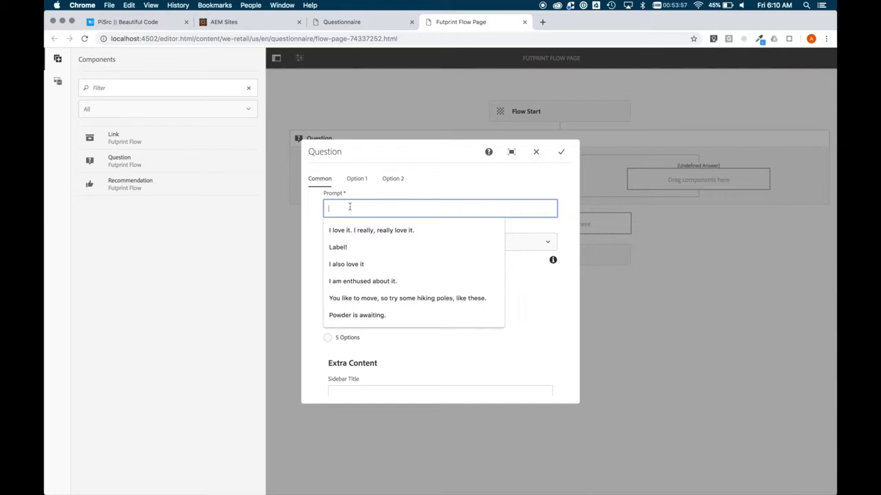
pyautogui.click(458, 184)
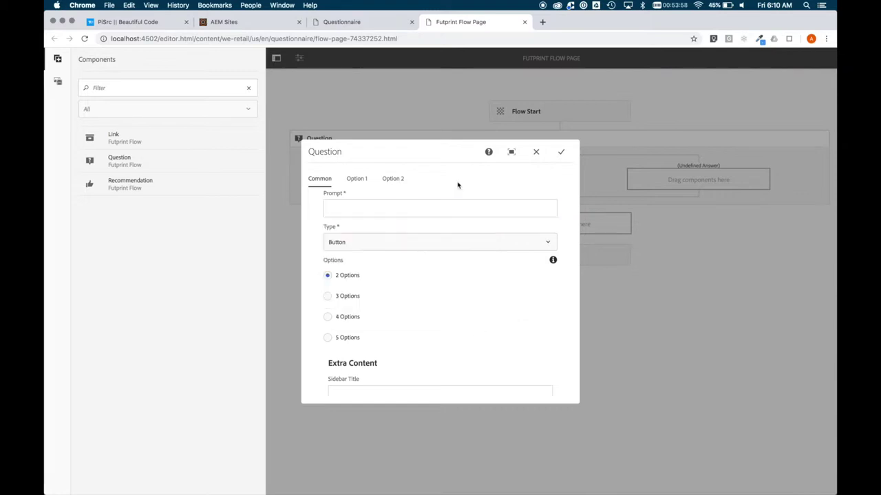
pyautogui.click(361, 183)
pyautogui.click(396, 183)
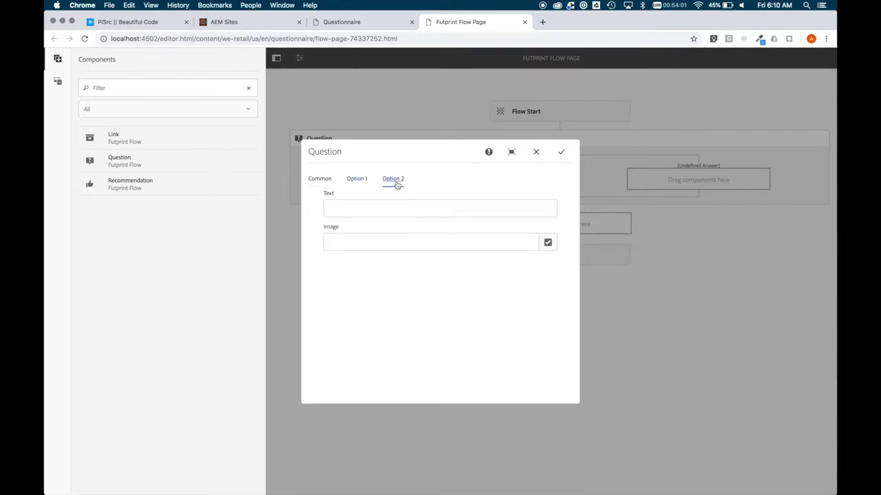
pyautogui.click(316, 181)
pyautogui.click(351, 208)
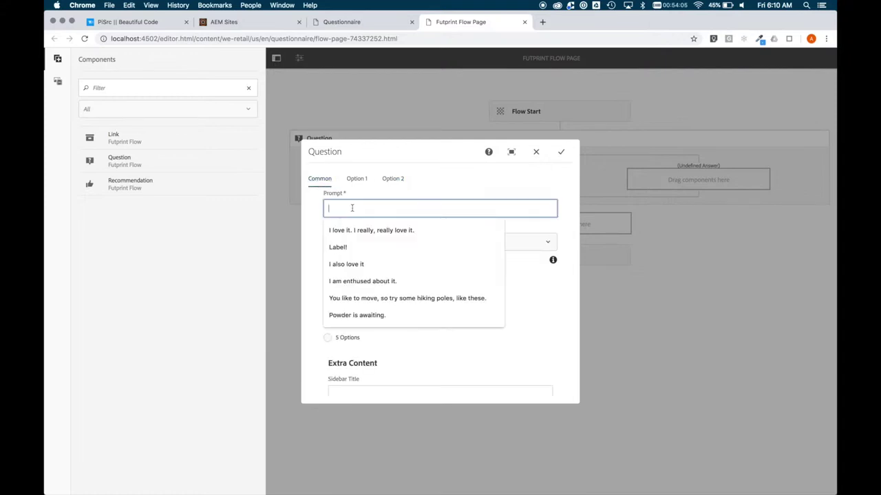
pyautogui.write('Wh')
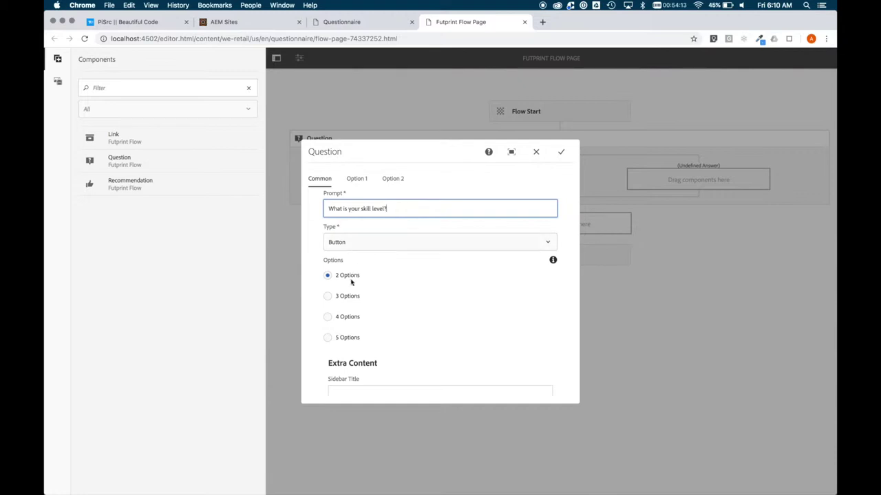
pyautogui.click(326, 297)
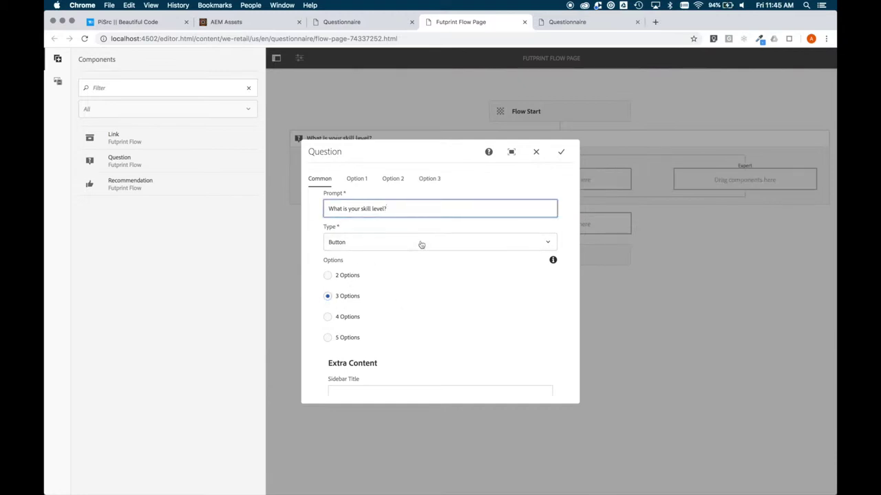
pyautogui.click(421, 244)
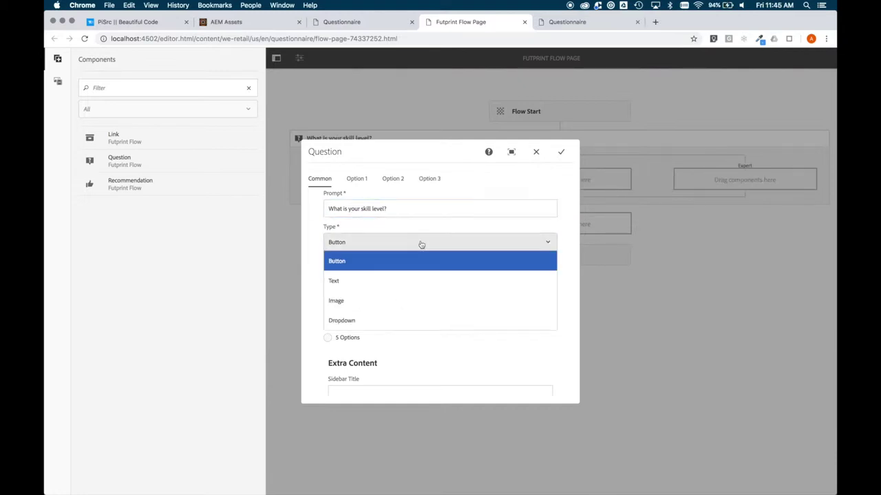
pyautogui.click(406, 299)
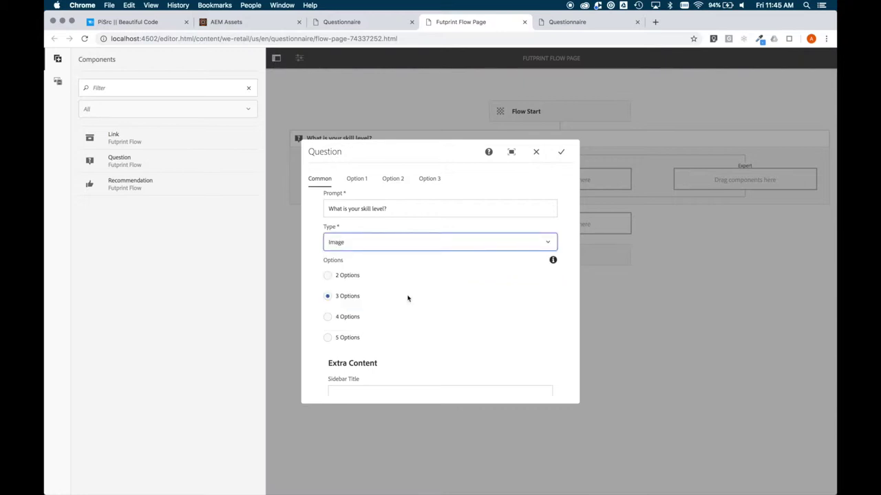
# - Set the texts of the question's three options to Beginner, Intermediate and Expert
pyautogui.click(356, 179)
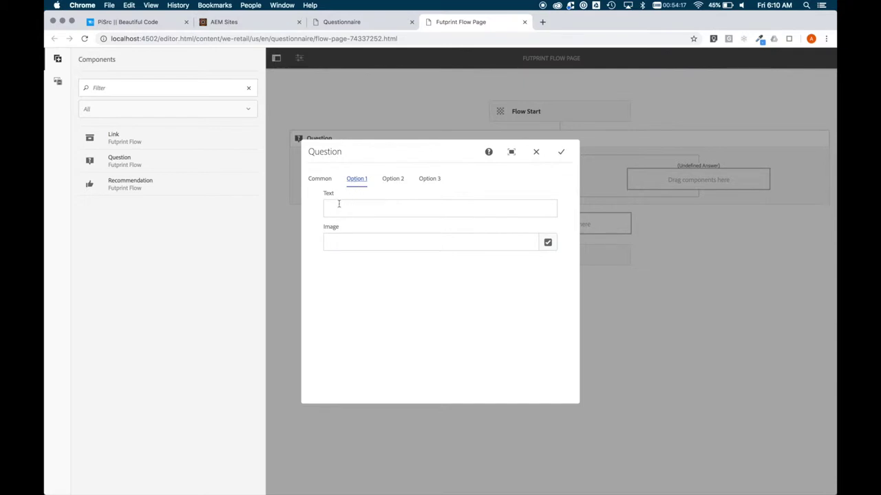
pyautogui.click(479, 213)
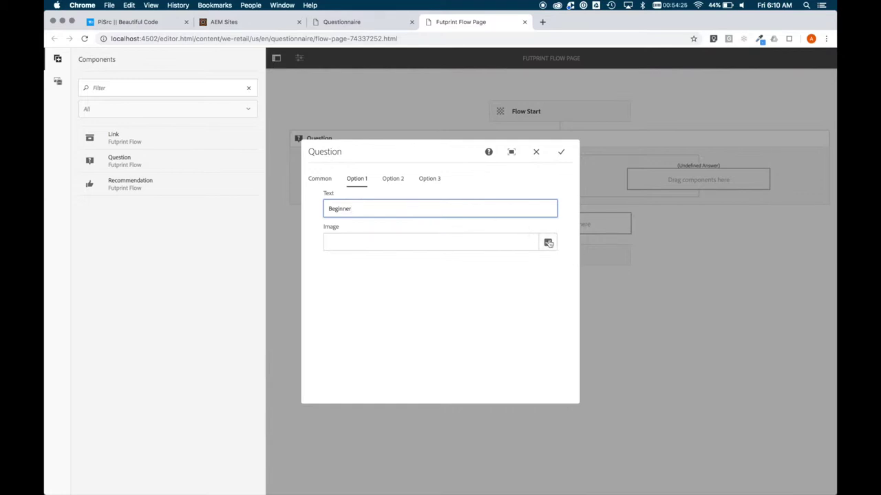
pyautogui.click(395, 180)
pyautogui.click(387, 205)
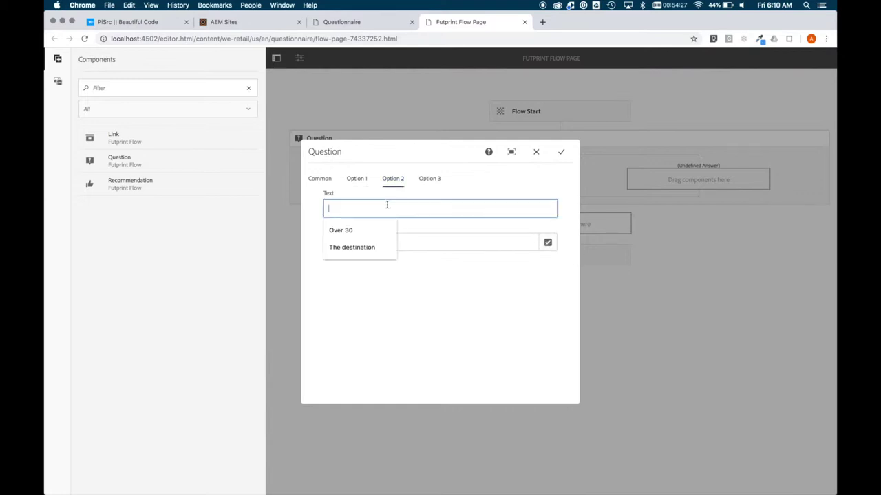
pyautogui.write('Intermediate')
pyautogui.click(430, 181)
pyautogui.click(422, 210)
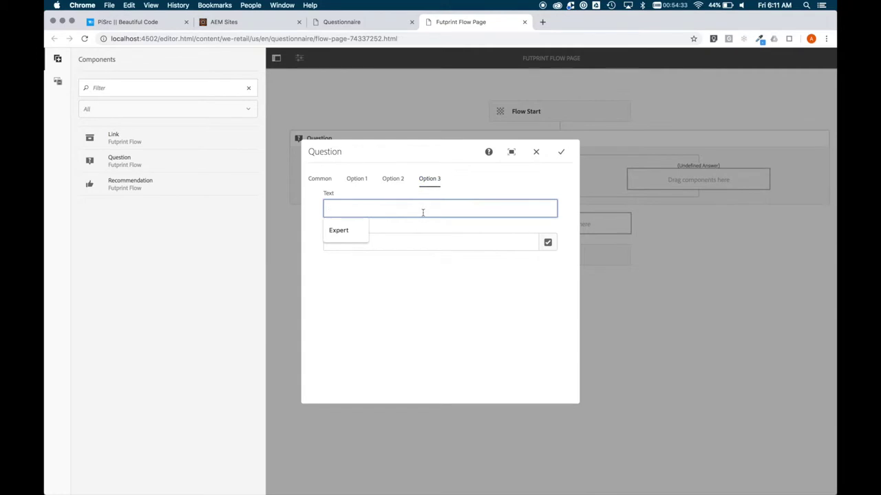
pyautogui.write('Expdert')
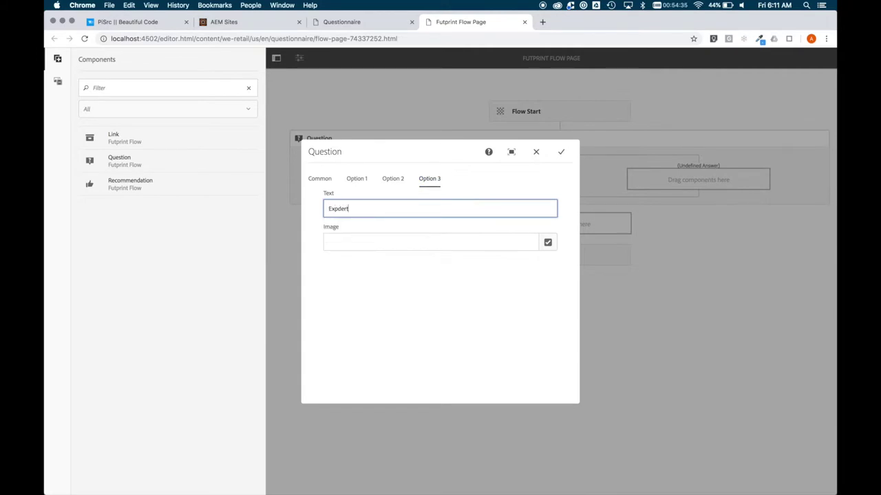
pyautogui.press('BackSpace')
pyautogui.write('er')
pyautogui.click(437, 226)
# - Assign beginner.png from the We.Retail English assets as the image of the Beginner option
pyautogui.click(364, 180)
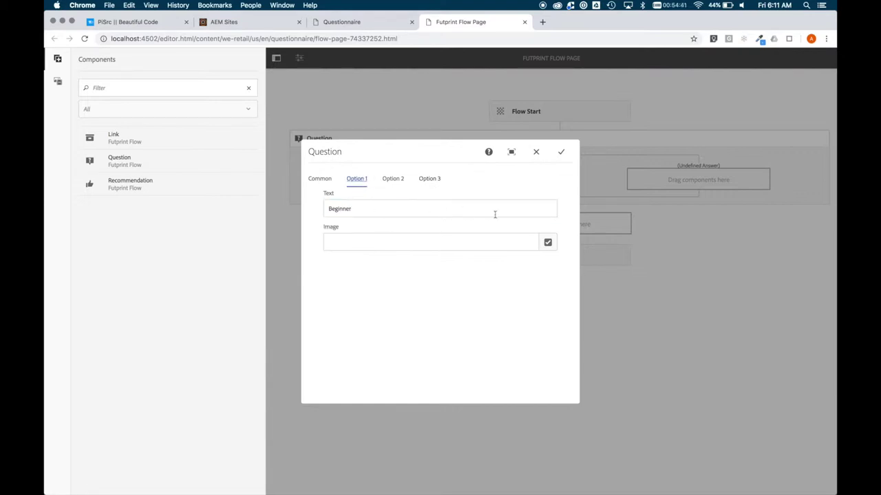
pyautogui.click(548, 242)
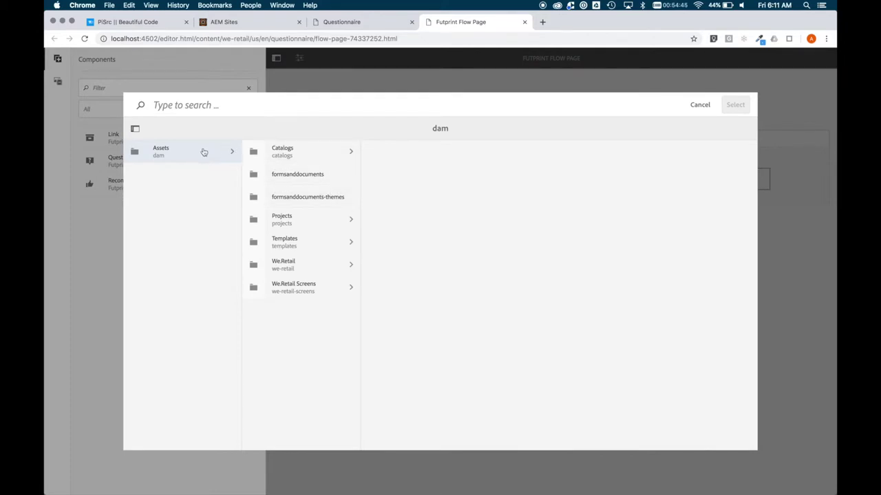
pyautogui.click(286, 265)
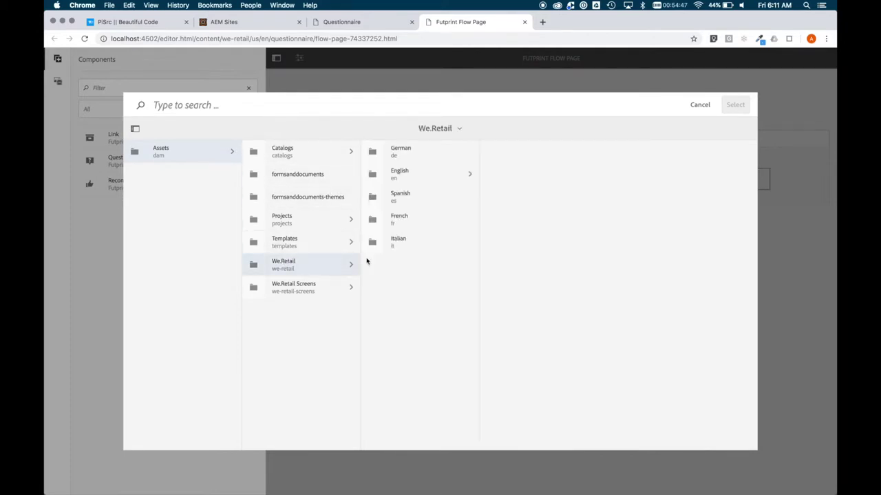
pyautogui.click(403, 173)
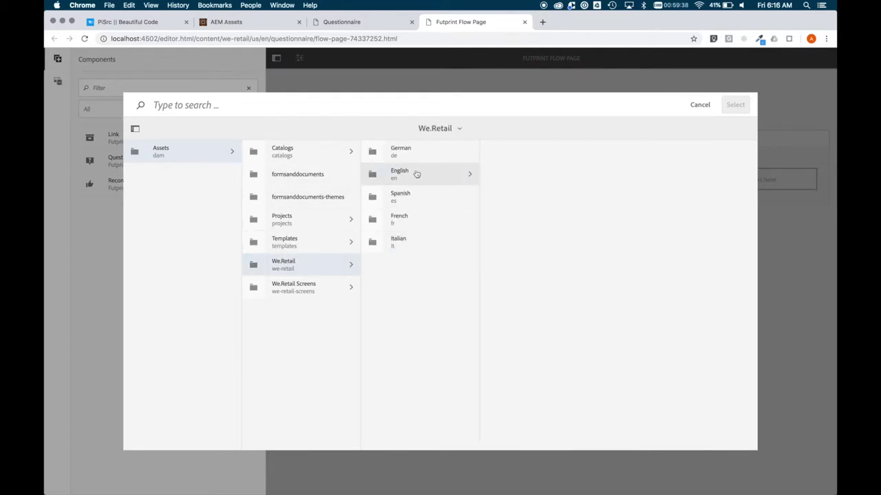
pyautogui.click(415, 174)
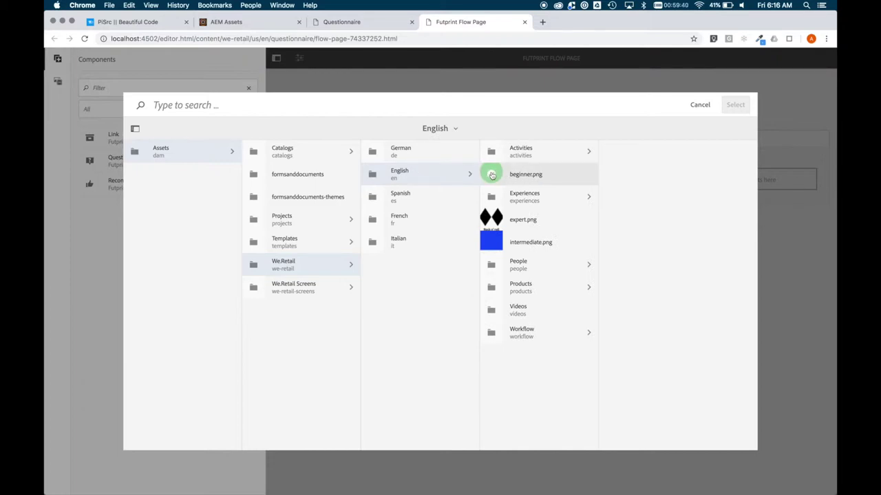
pyautogui.click(492, 175)
pyautogui.click(733, 105)
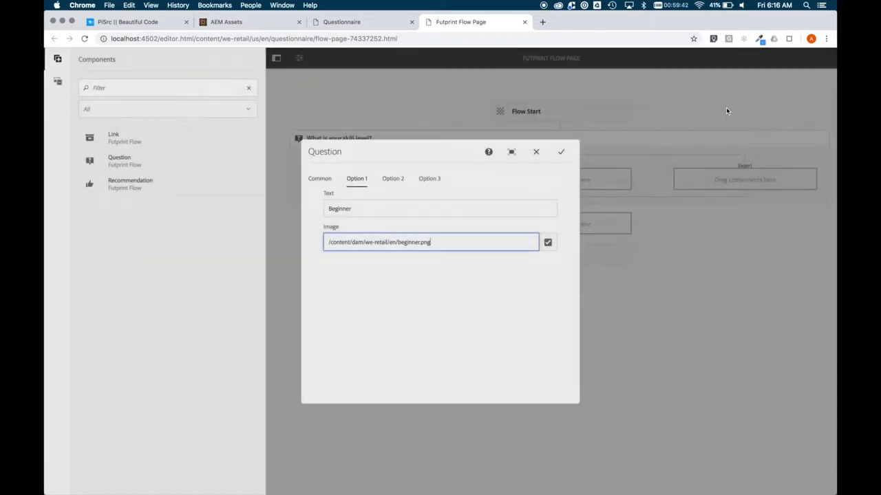
# - Assign intermediate.png from the We.Retail English assets as the image of the Intermediate option
pyautogui.click(403, 178)
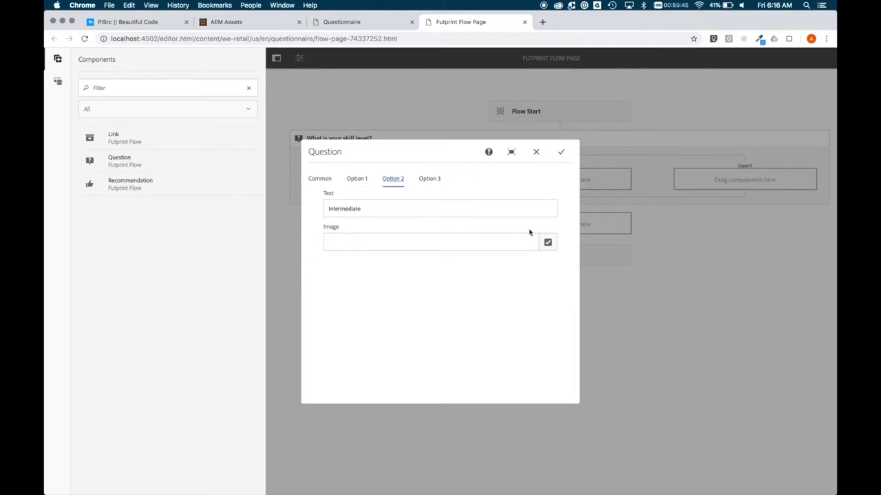
pyautogui.click(548, 242)
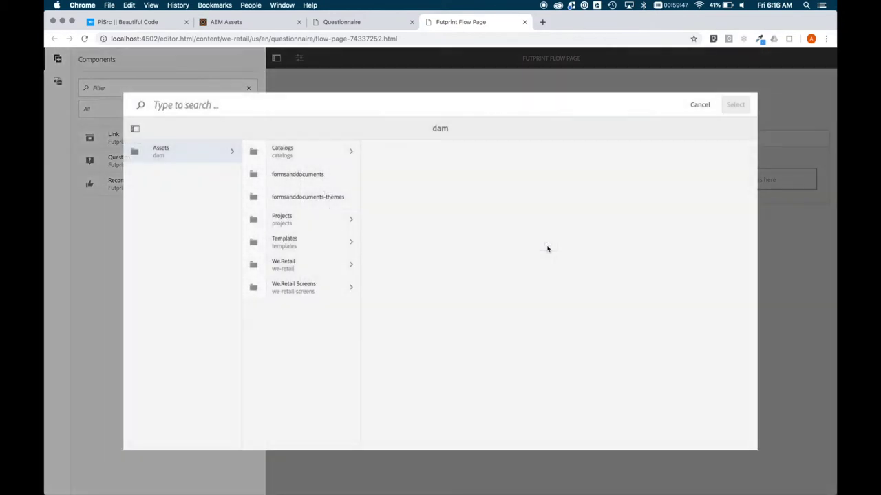
pyautogui.click(288, 267)
pyautogui.click(401, 173)
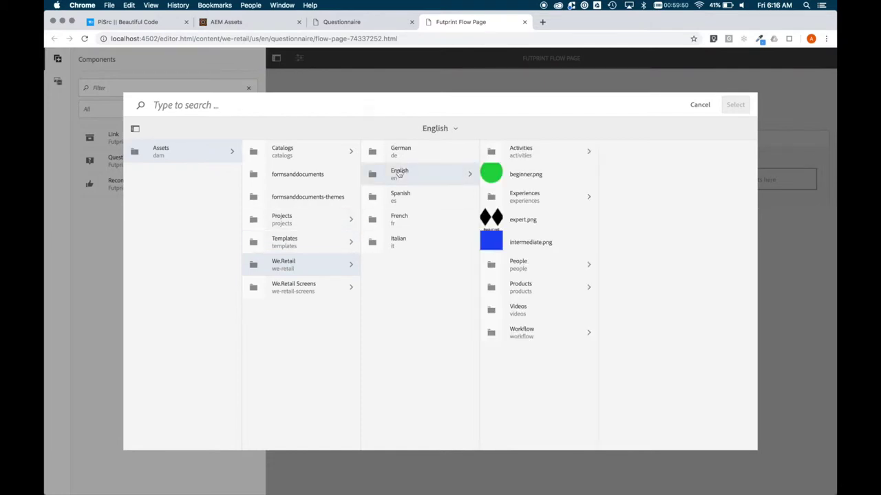
pyautogui.click(493, 242)
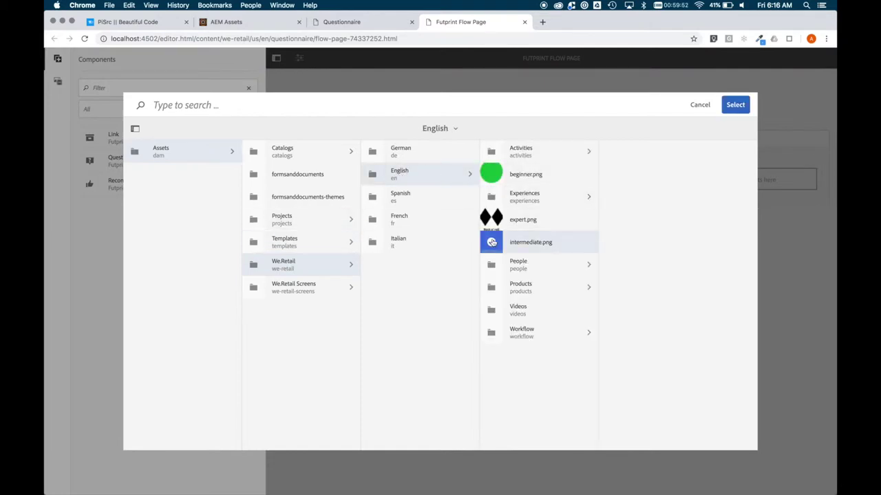
pyautogui.click(733, 105)
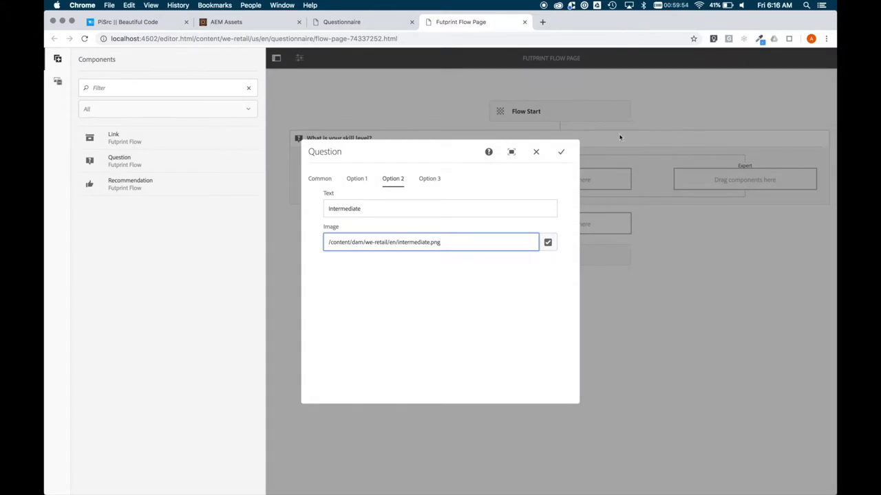
# - Assign expert.png from the We.Retail English assets as the image of the Expert option and save the question
pyautogui.click(427, 180)
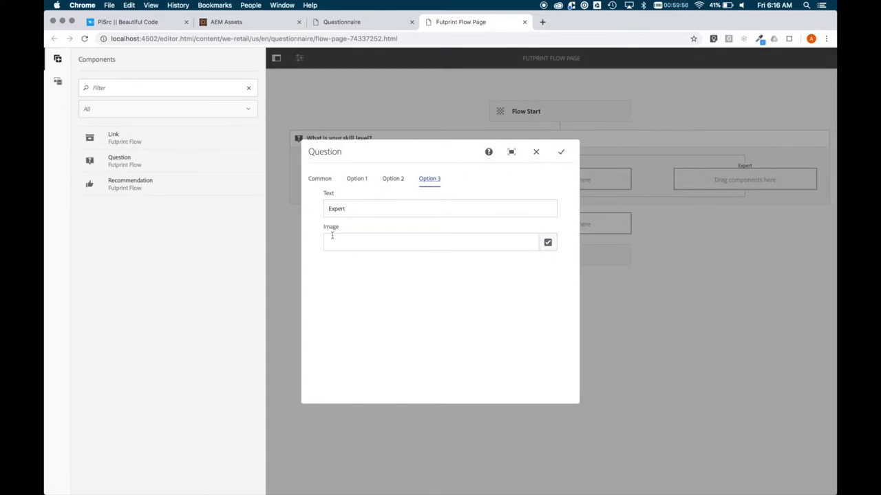
pyautogui.click(543, 246)
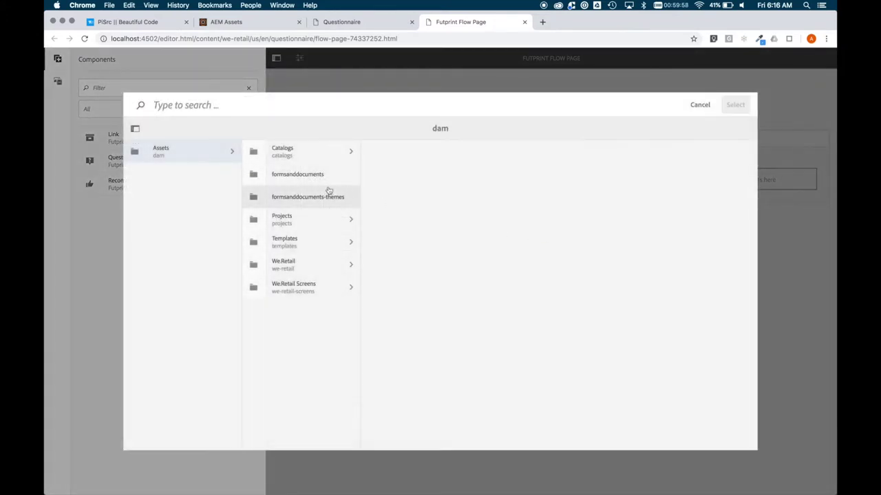
pyautogui.click(268, 264)
pyautogui.click(401, 173)
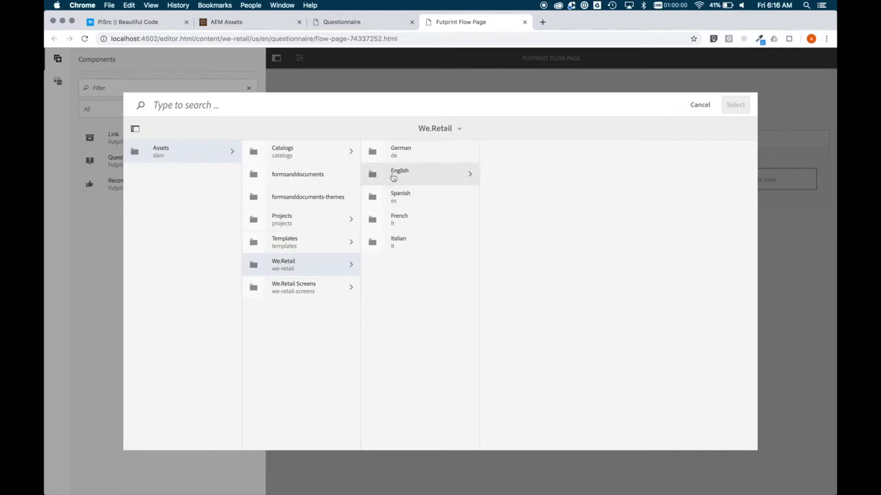
pyautogui.click(495, 220)
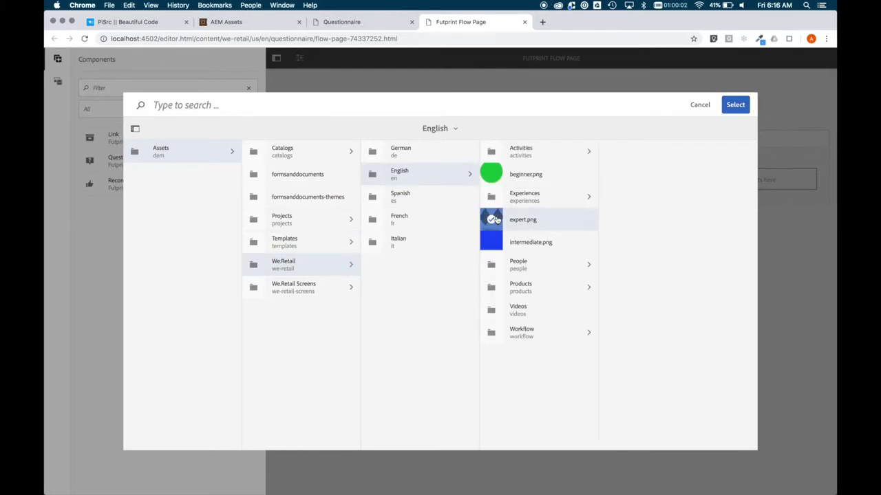
pyautogui.click(732, 106)
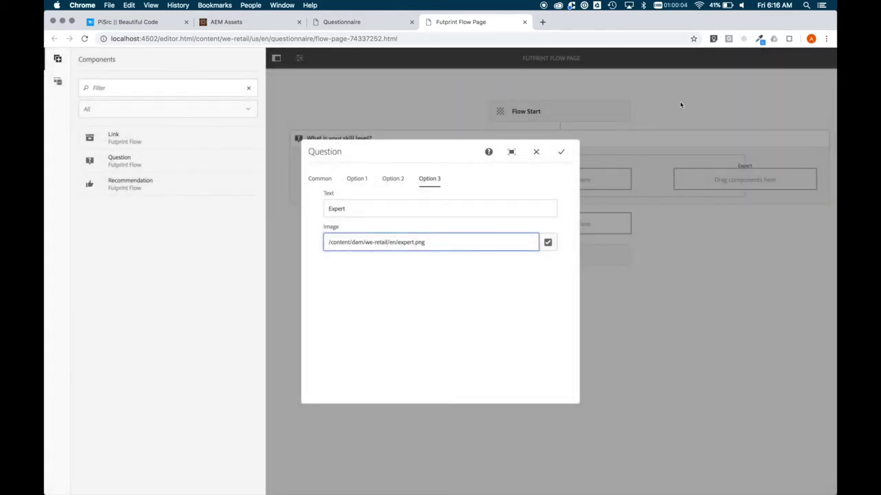
pyautogui.click(560, 151)
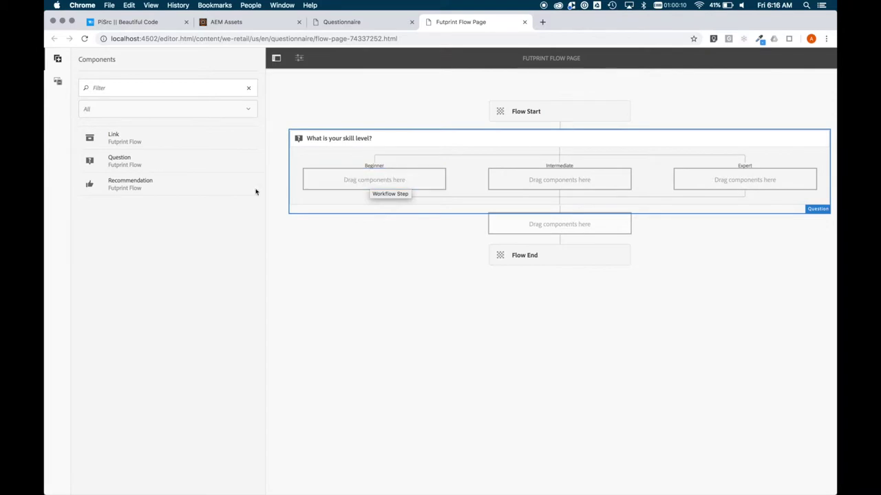
# - Add a Text-type question with the prompt "What is your age group?" to the Beginner branch
pyautogui.moveTo(103, 160); pyautogui.dragTo(352, 181)
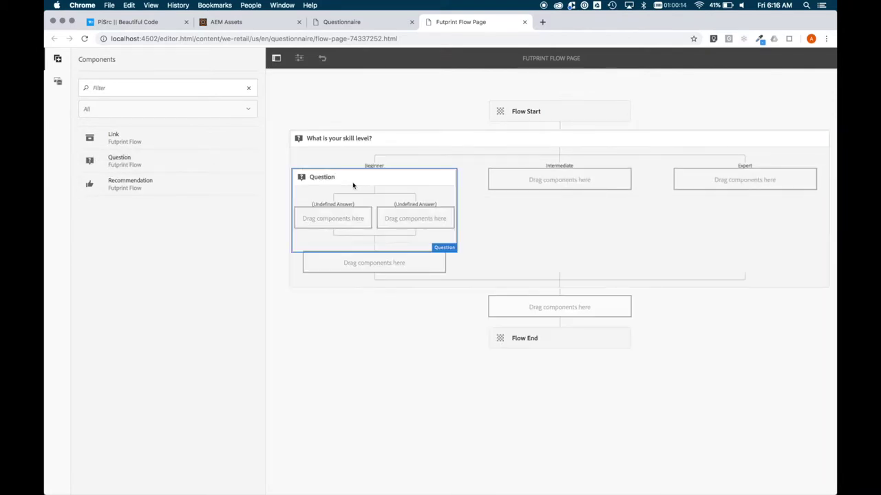
pyautogui.click(338, 187)
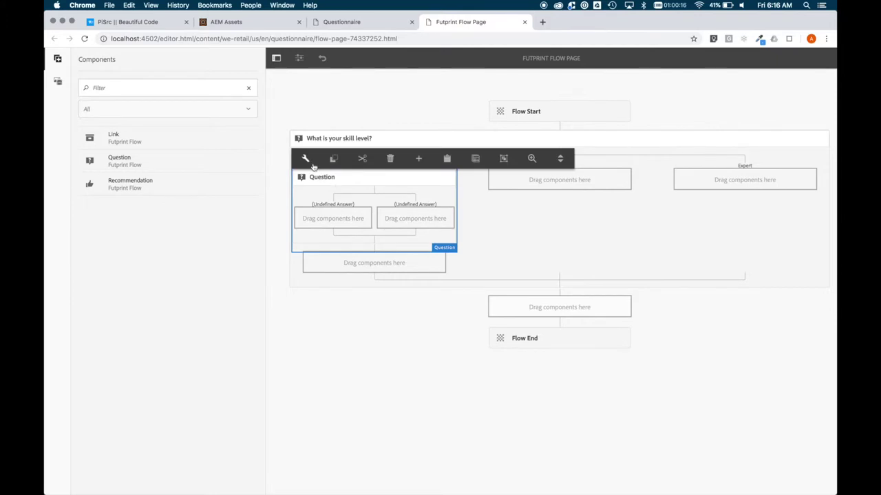
pyautogui.click(306, 159)
pyautogui.click(353, 205)
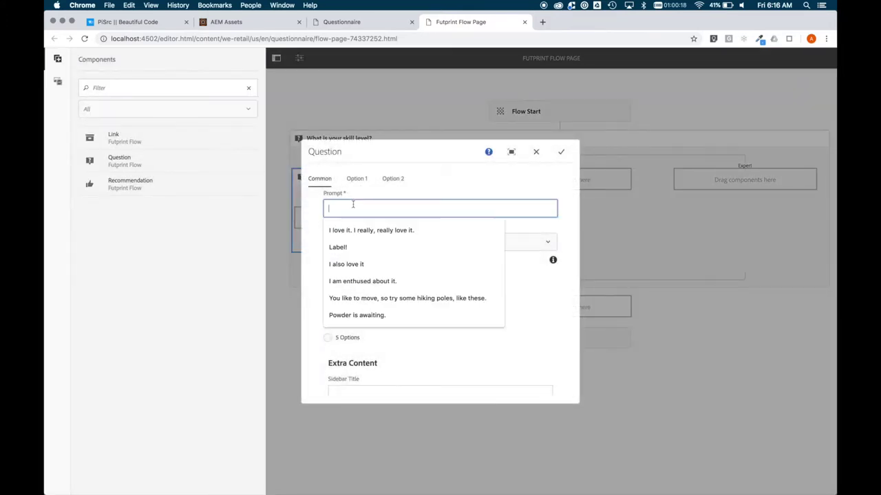
pyautogui.write('Wha')
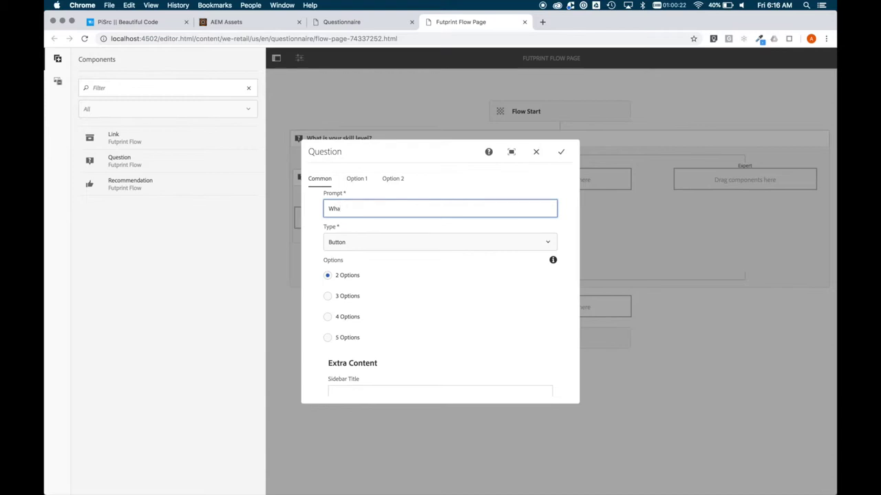
pyautogui.write('t is your age group')
pyautogui.click(365, 248)
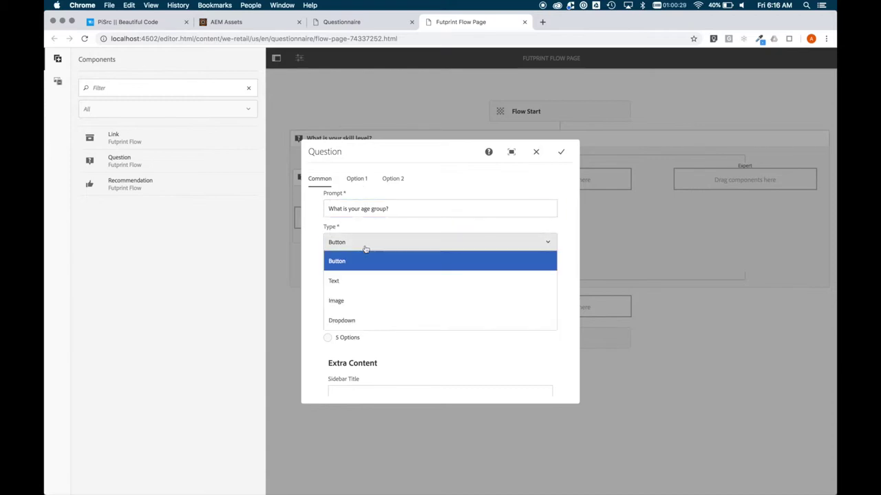
pyautogui.click(360, 282)
# - Set the age group question's two option texts to Under 30 and Over 30 and save the question
pyautogui.click(356, 179)
pyautogui.click(352, 208)
pyautogui.write('Under 30')
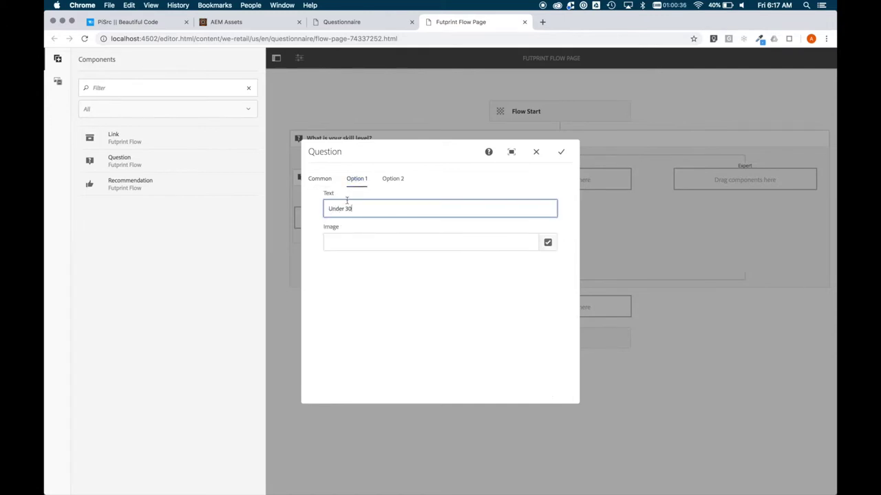
pyautogui.click(406, 185)
pyautogui.click(394, 186)
pyautogui.click(384, 208)
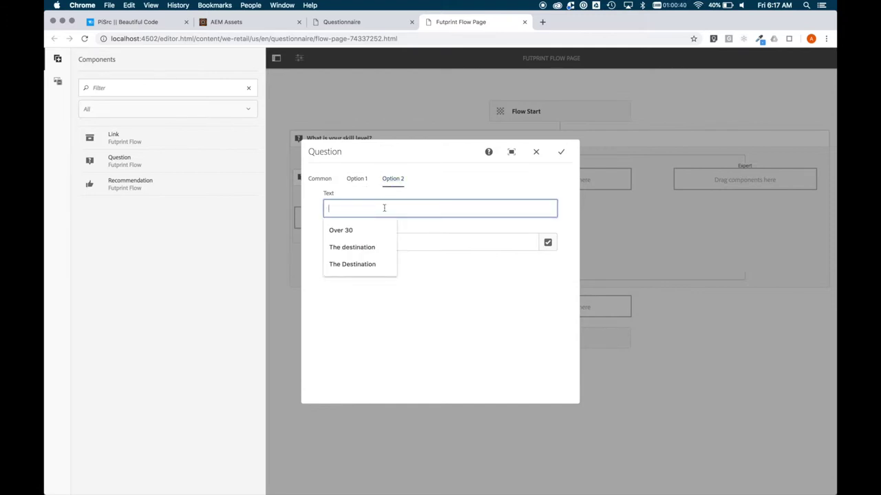
pyautogui.write('Over 30')
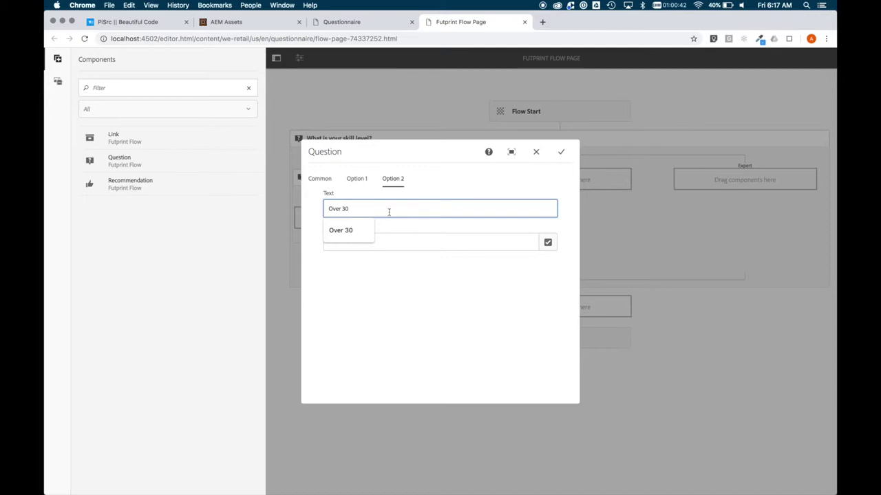
pyautogui.click(318, 178)
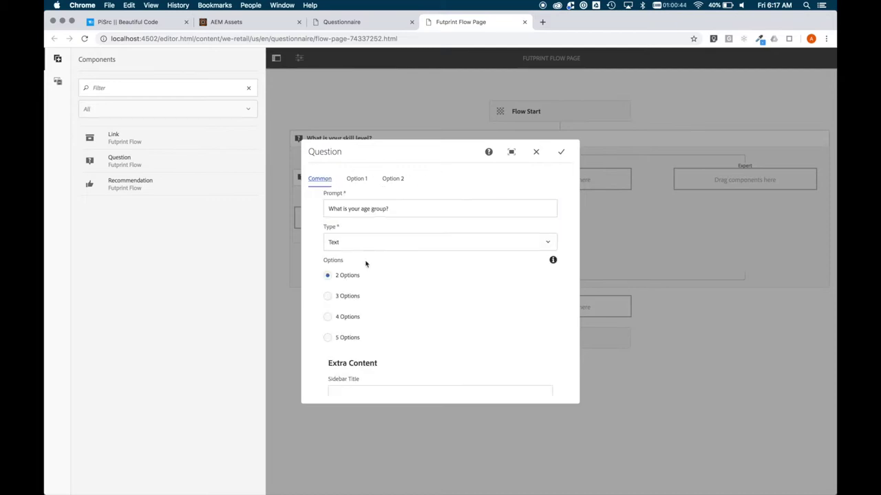
pyautogui.scroll(-3, 380, 334)
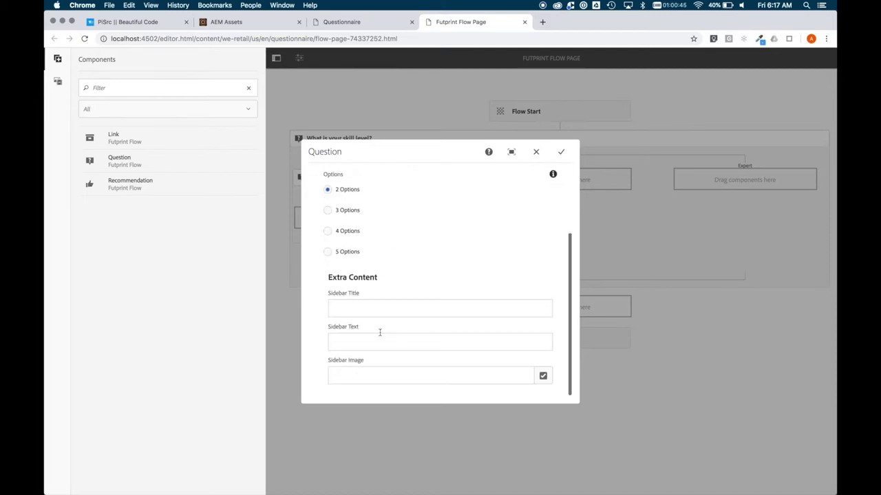
pyautogui.click(560, 151)
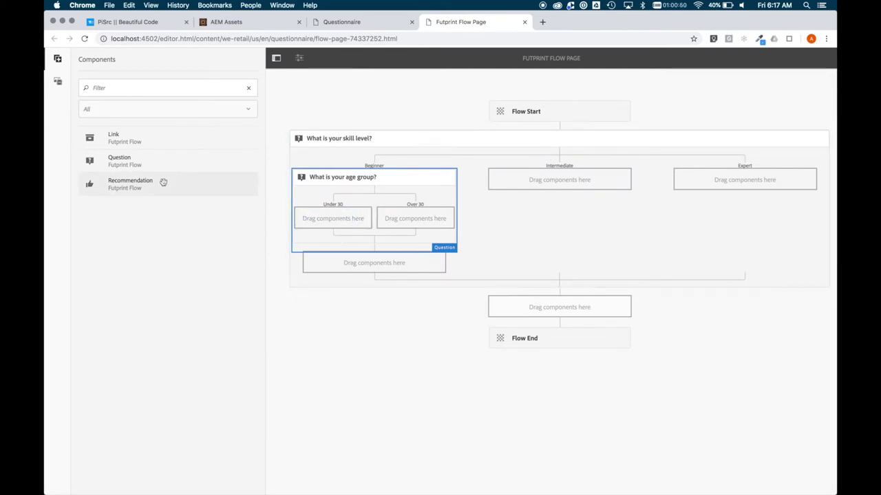
# - Add a question with the prompt "What's most important to you?" to the Under 30 branch
pyautogui.moveTo(149, 165); pyautogui.dragTo(352, 220)
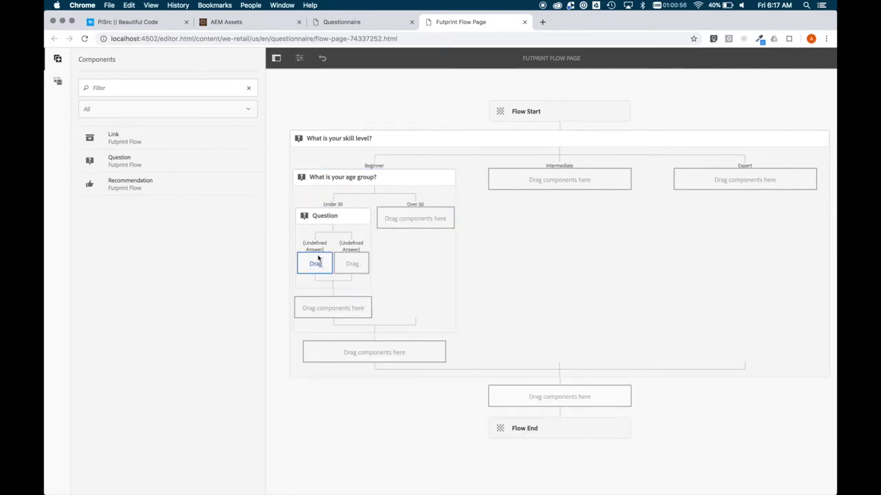
pyautogui.click(315, 216)
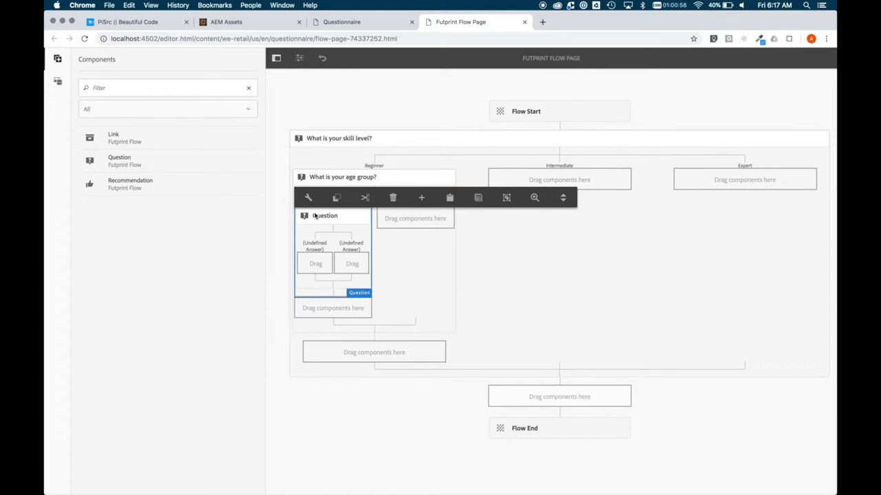
pyautogui.click(307, 197)
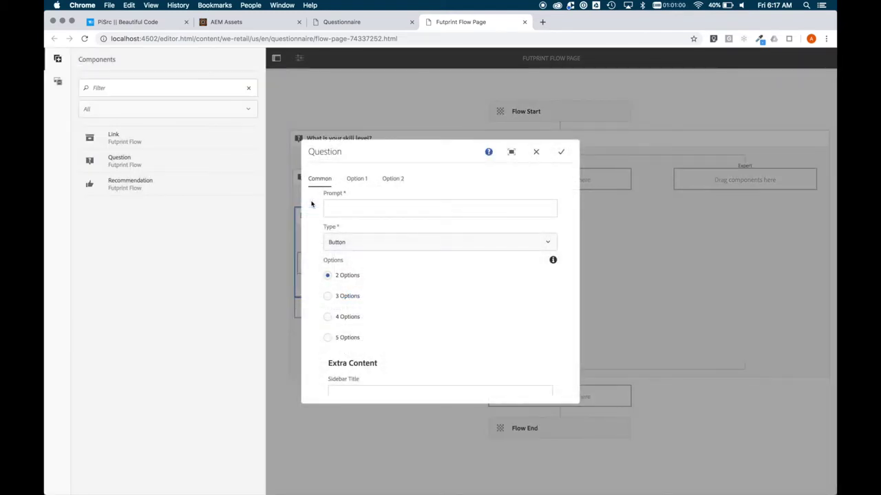
pyautogui.click(350, 211)
pyautogui.write('Wh')
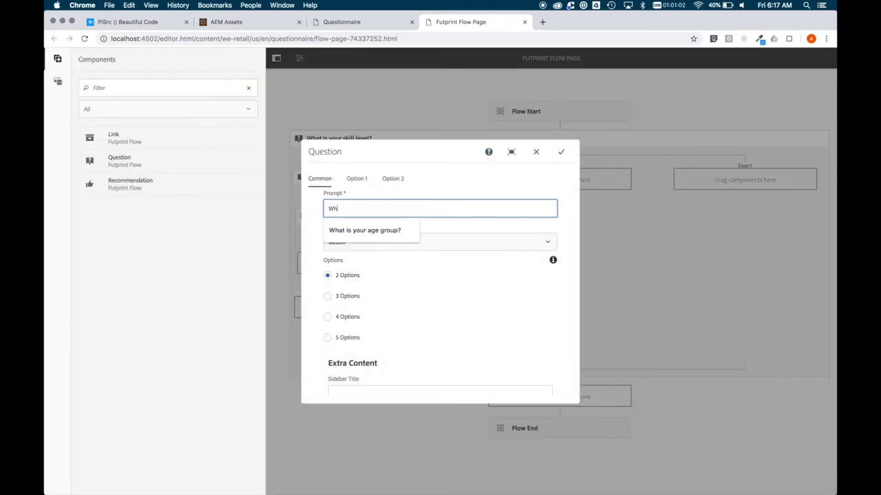
pyautogui.write("at's most im")
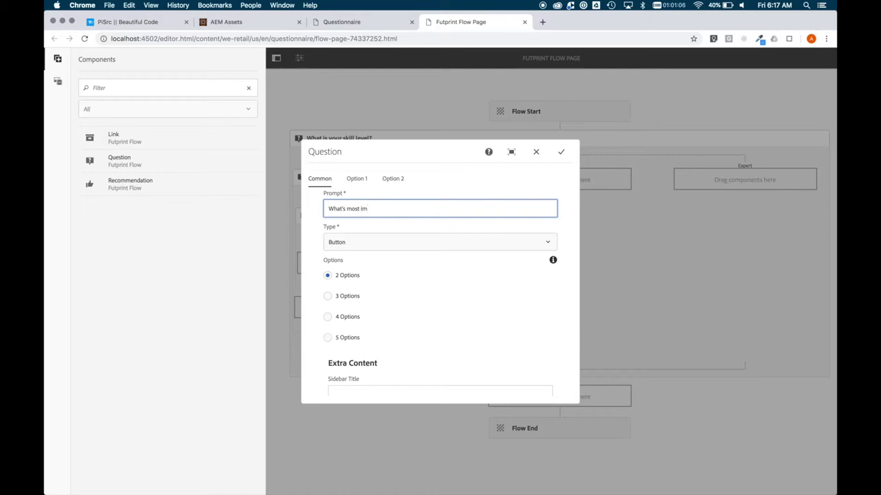
pyautogui.write('noportto you?')
# - Set the new question's two option texts to The Journey and The Destination and save the question
pyautogui.click(359, 183)
pyautogui.click(356, 214)
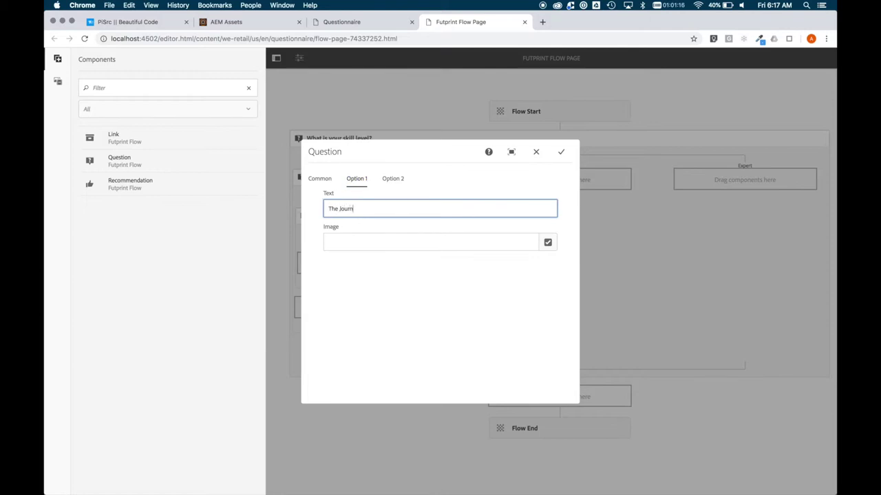
pyautogui.click(390, 183)
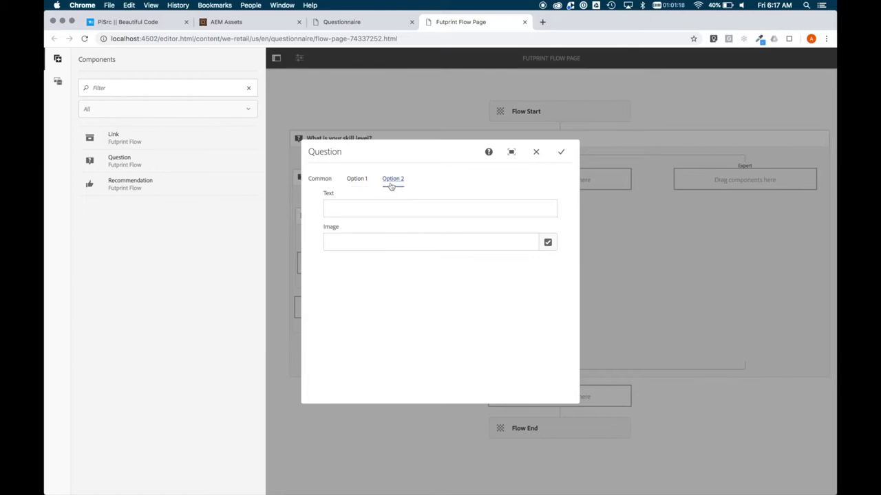
pyautogui.click(377, 210)
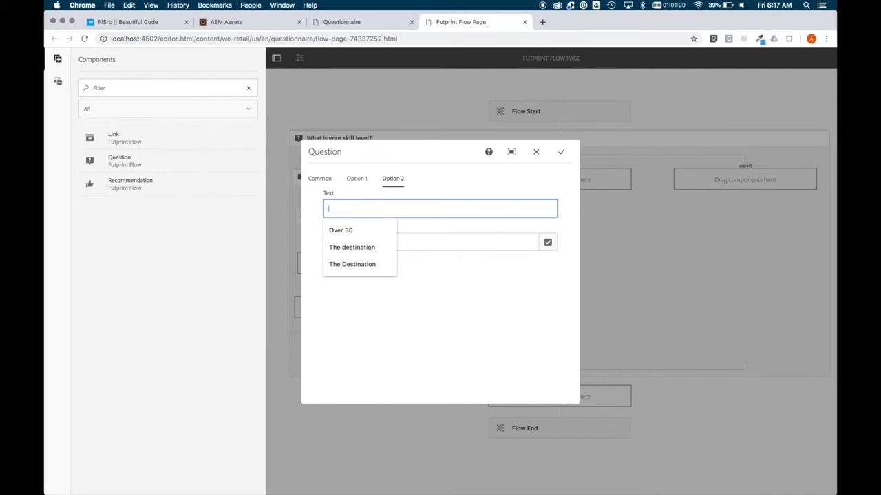
pyautogui.write('The')
pyautogui.press('Down')
pyautogui.press('Down')
pyautogui.press('Return')
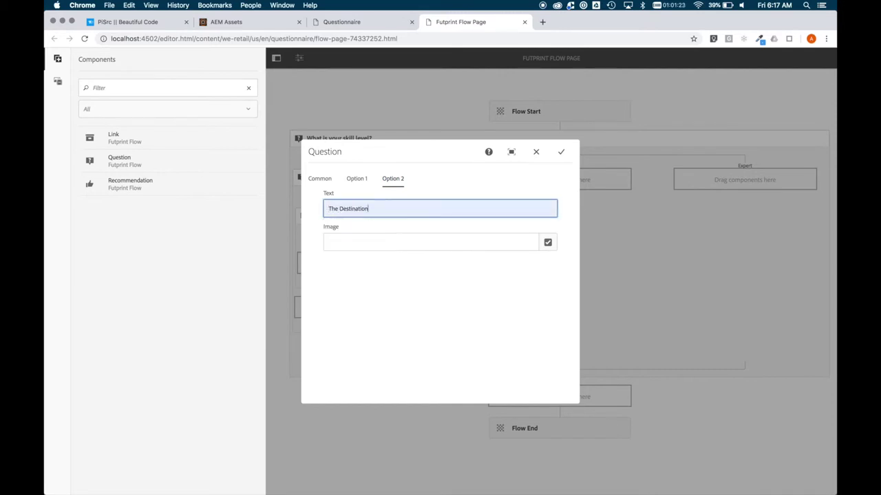
pyautogui.click(561, 152)
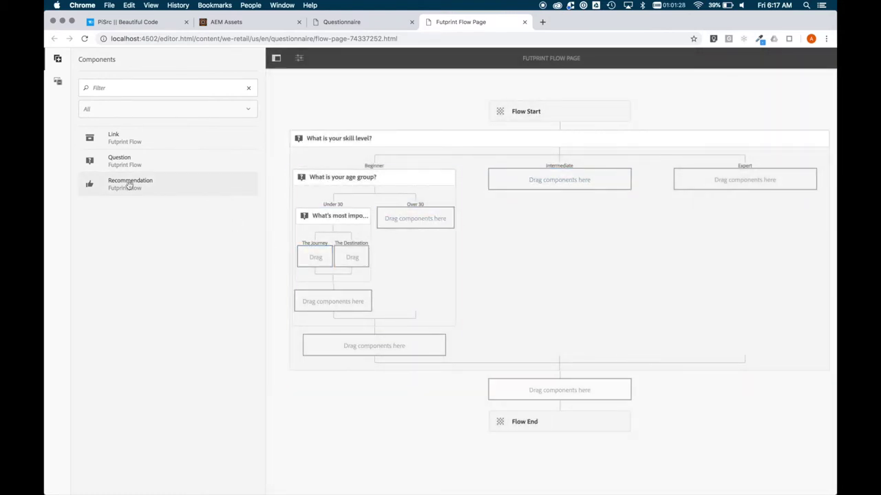
# - Enlarge the "What's most important to you?" question and add a Recommendation component to its The Journey branch
pyautogui.click(353, 242)
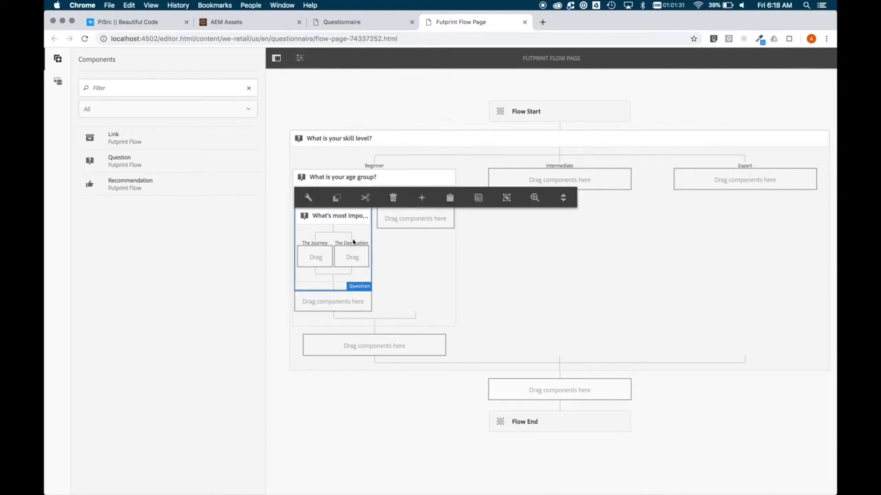
pyautogui.click(534, 199)
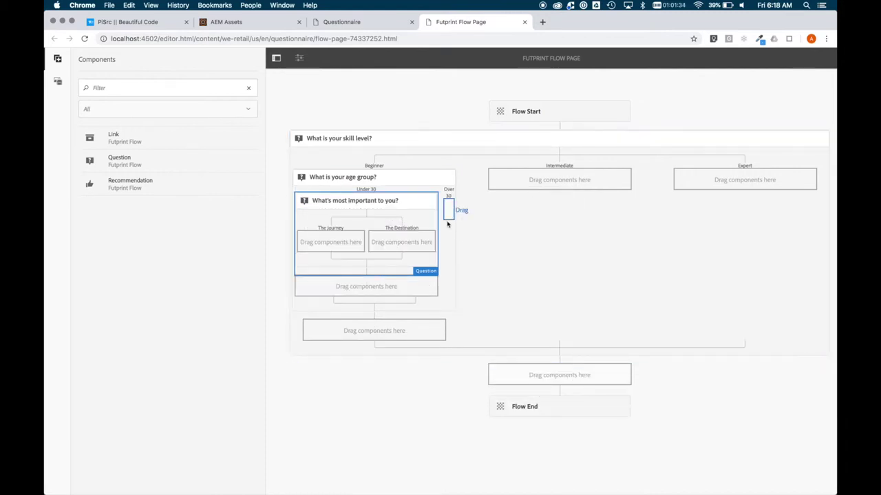
pyautogui.moveTo(139, 166); pyautogui.dragTo(338, 242)
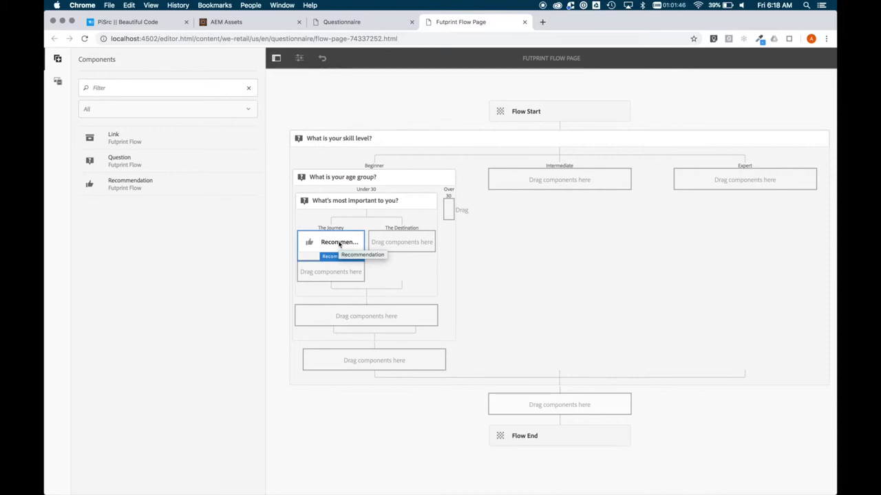
# - Edit the recommendation in The Journey branch and set its title to "Tools For The Journey"
pyautogui.click(338, 243)
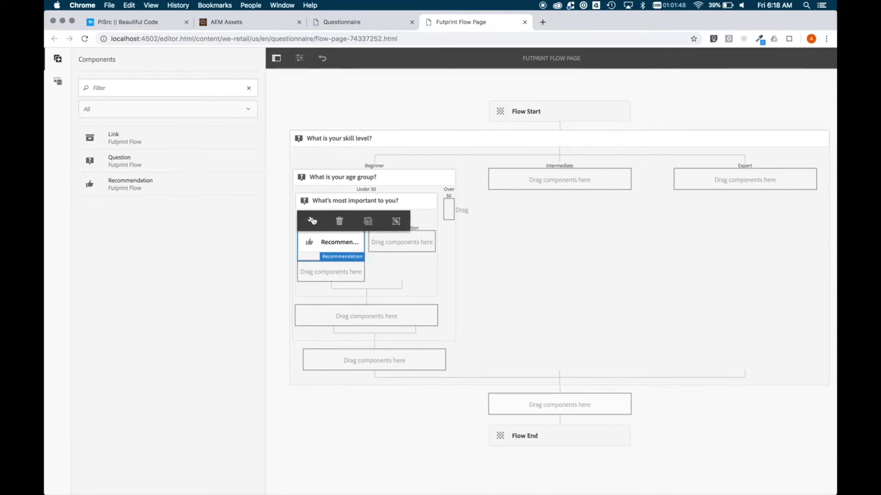
pyautogui.click(310, 221)
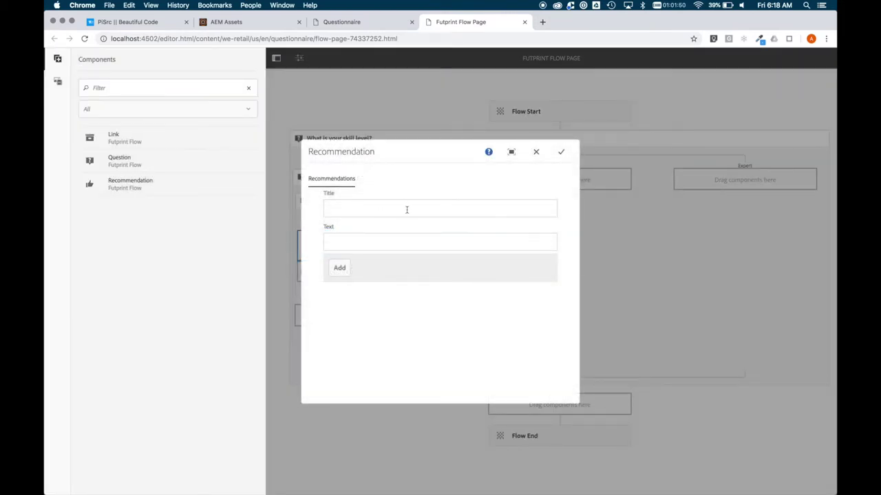
pyautogui.click(406, 209)
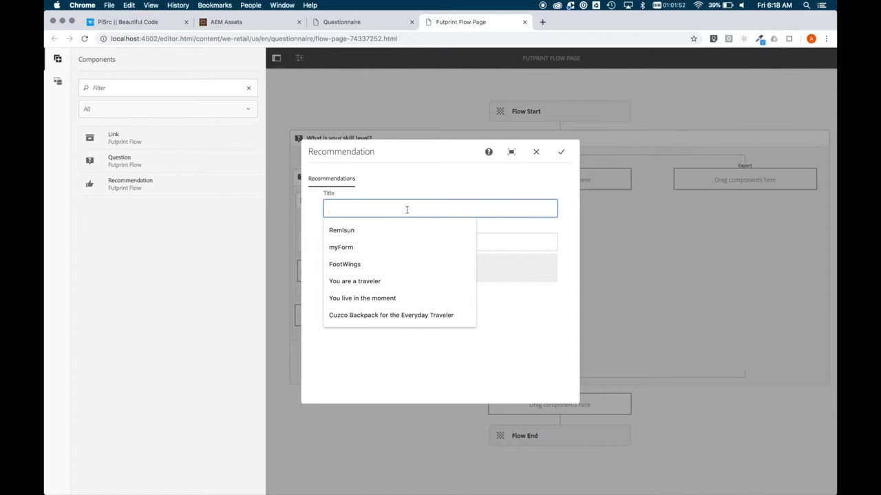
pyautogui.write('Tools For')
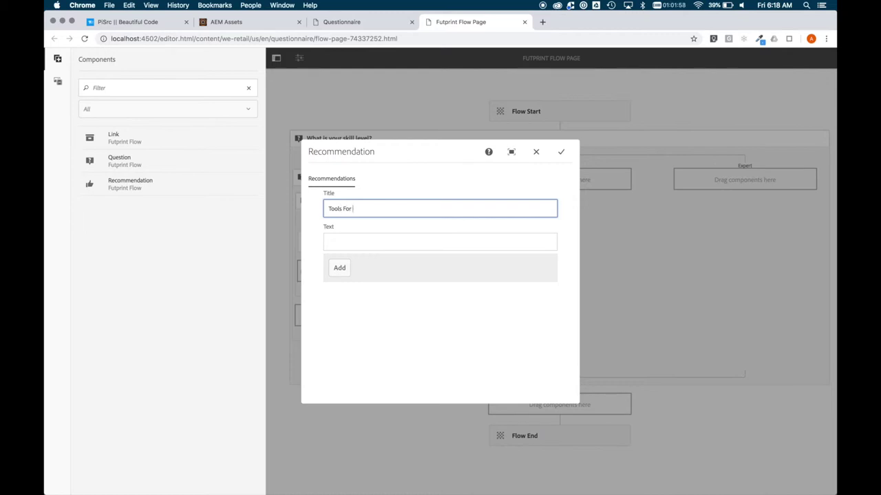
pyautogui.write('The Journey')
# - Set the recommendation's text to "You like to move, so this might help you on your way"
pyautogui.click(406, 238)
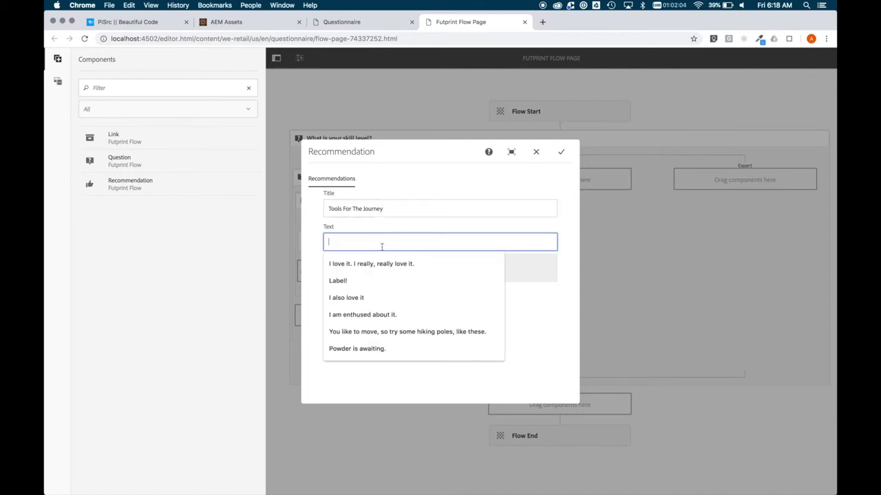
pyautogui.write('Youl')
pyautogui.press('BackSpace')
pyautogui.write('like to move, ')
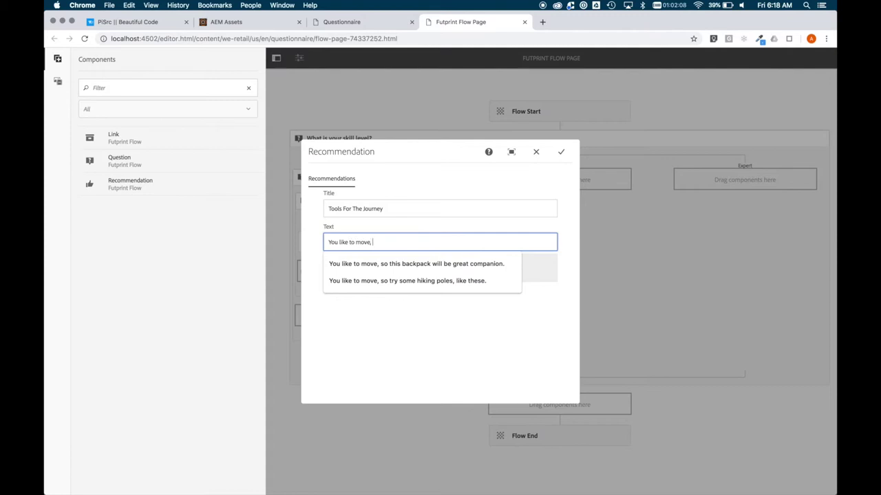
pyautogui.write('so this')
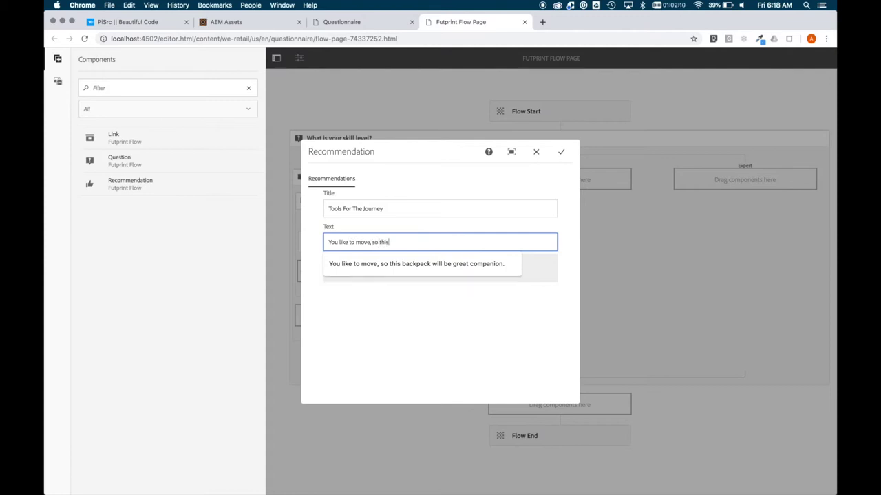
pyautogui.write(' might')
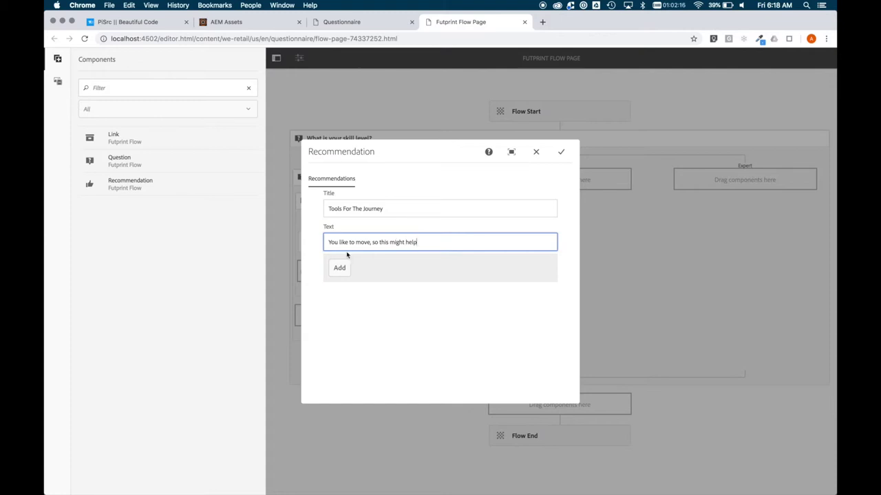
pyautogui.write('help you on your way')
# - Add a product entry to the recommendation and choose Cuzco from We.Retail's Hiking equipment
pyautogui.click(339, 269)
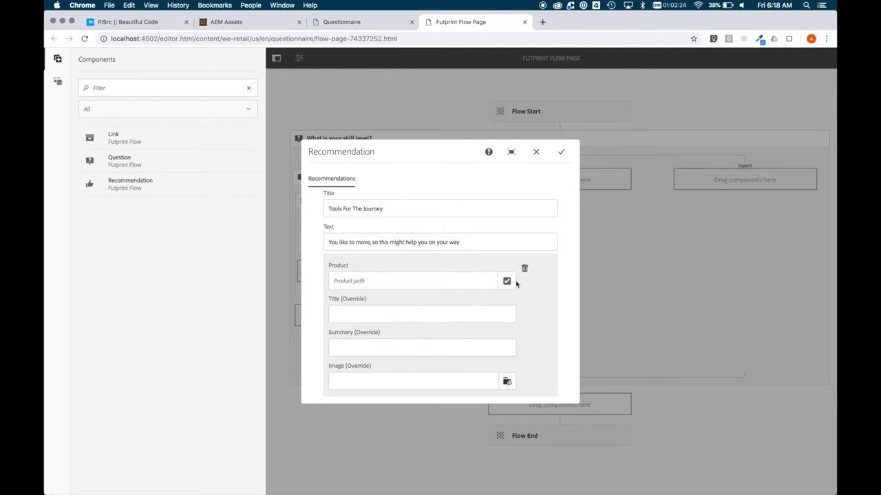
pyautogui.click(506, 280)
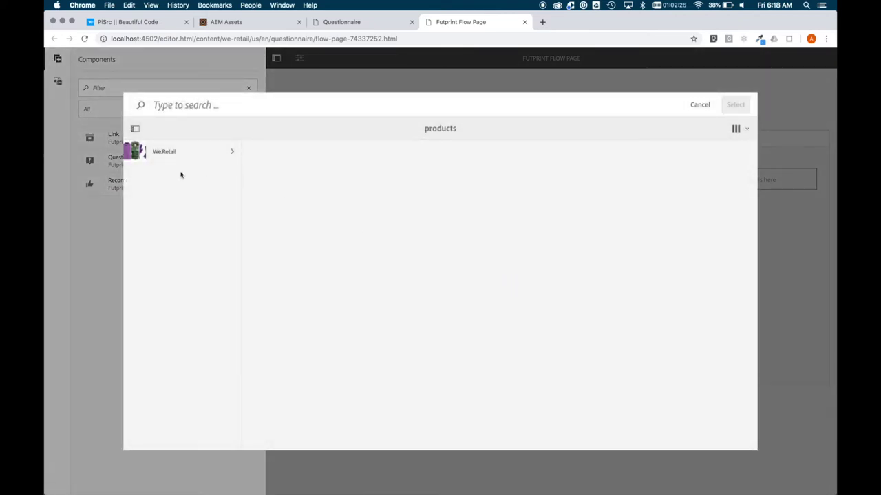
pyautogui.click(164, 156)
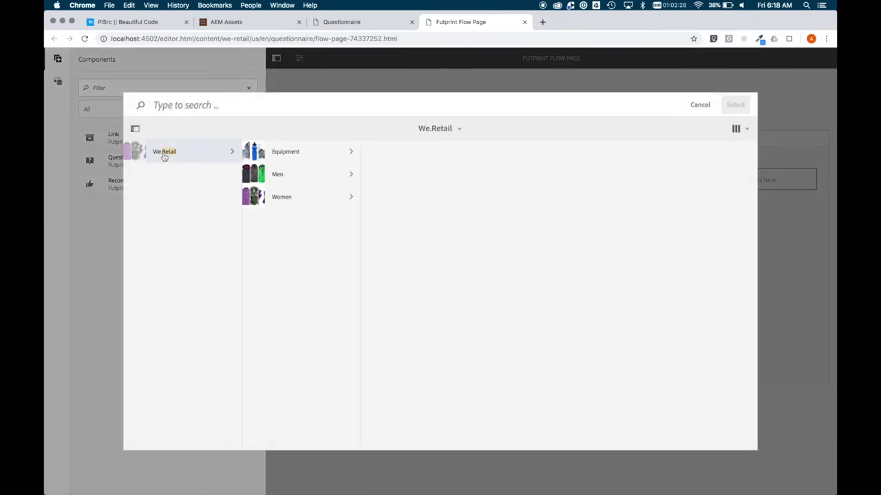
pyautogui.click(286, 158)
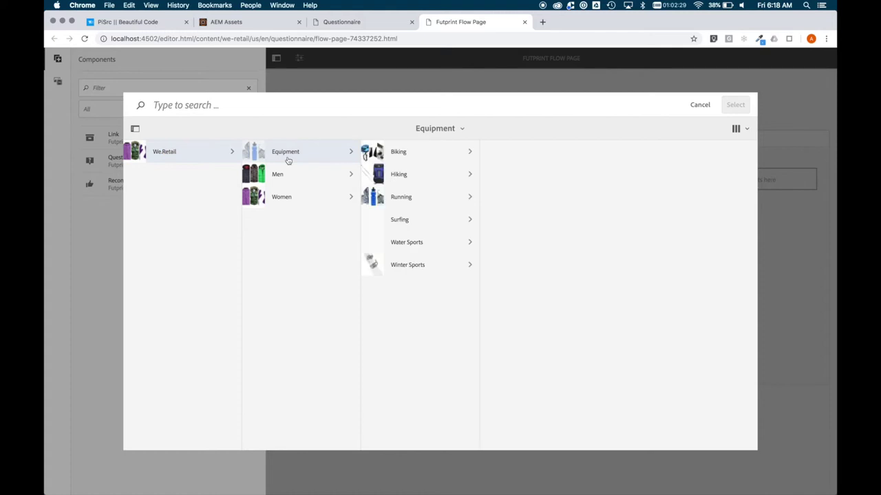
pyautogui.click(402, 176)
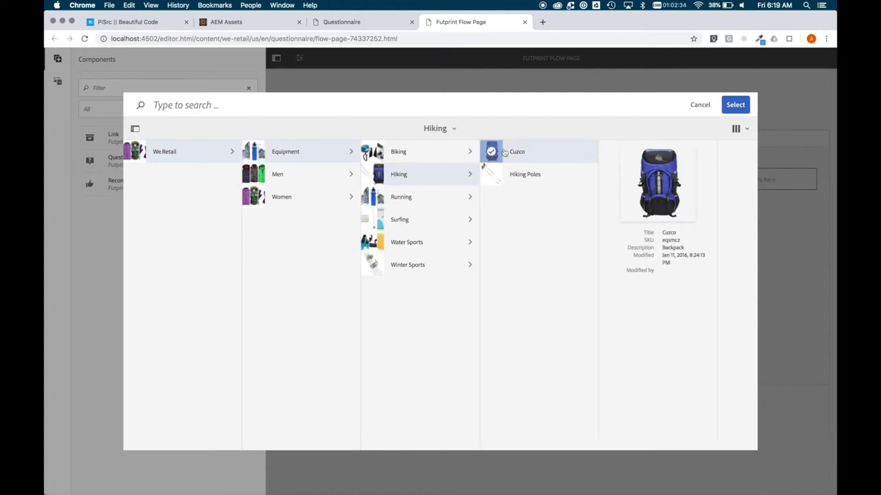
pyautogui.click(735, 104)
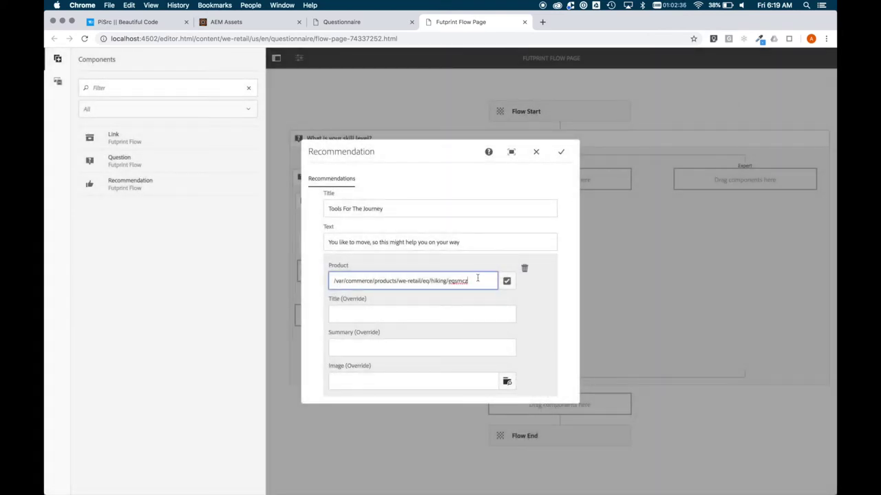
# - Set the product's title override to "Cuzco Backpack for the Everyday Traveler"
pyautogui.scroll(-2, 471, 309)
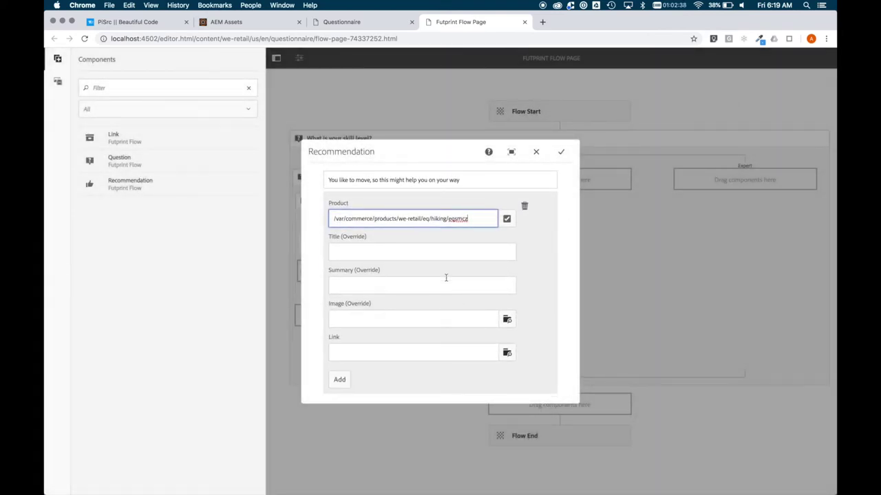
pyautogui.click(468, 252)
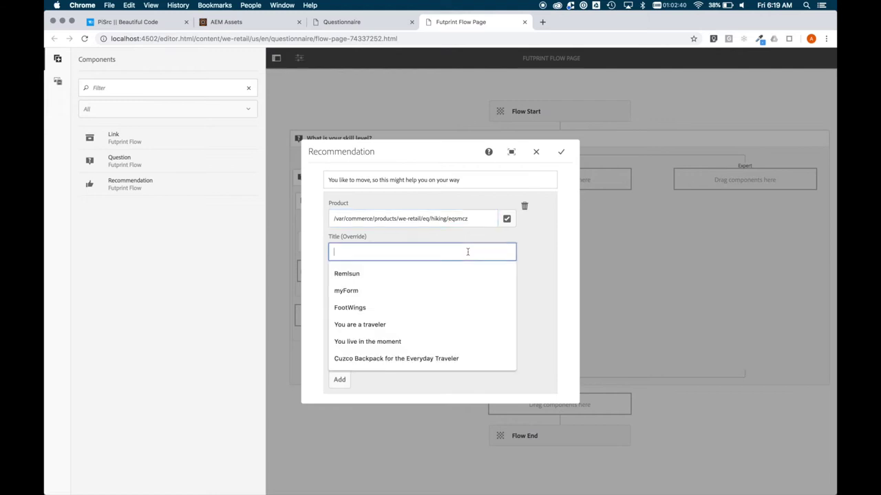
pyautogui.write('Cux')
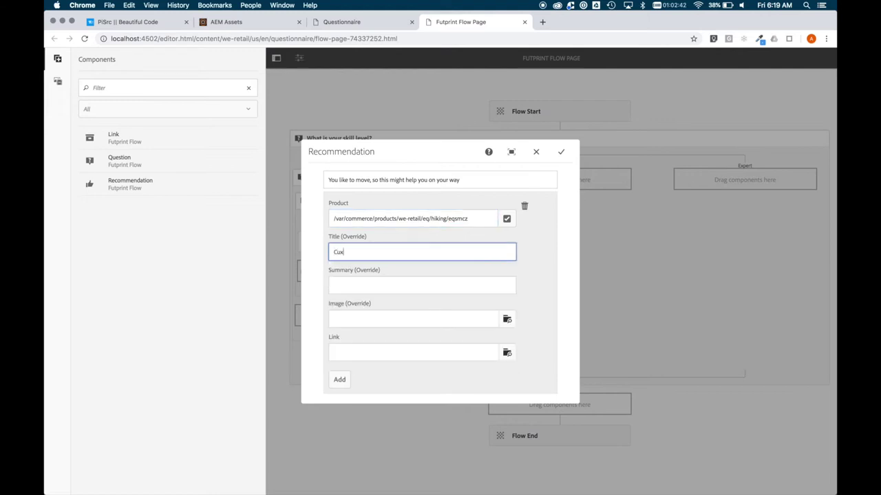
pyautogui.press('BackSpace')
pyautogui.write('zvo')
pyautogui.press('BackSpace')
pyautogui.press('BackSpace')
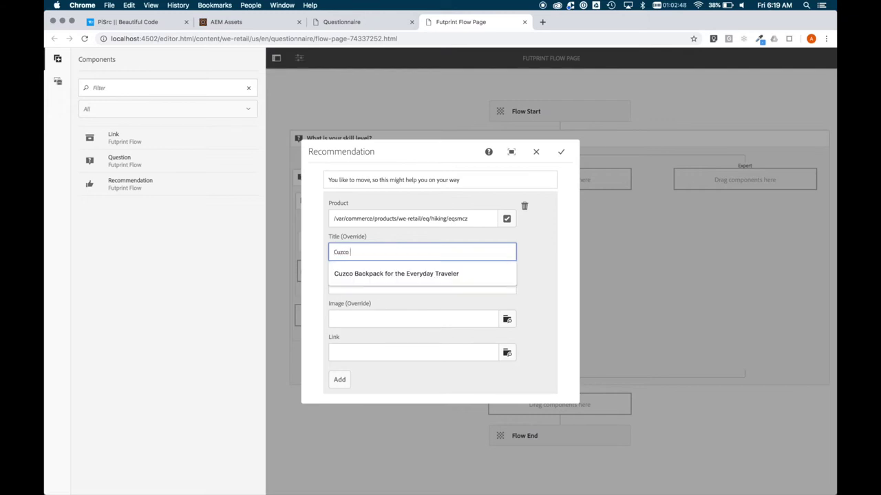
pyautogui.press('Down')
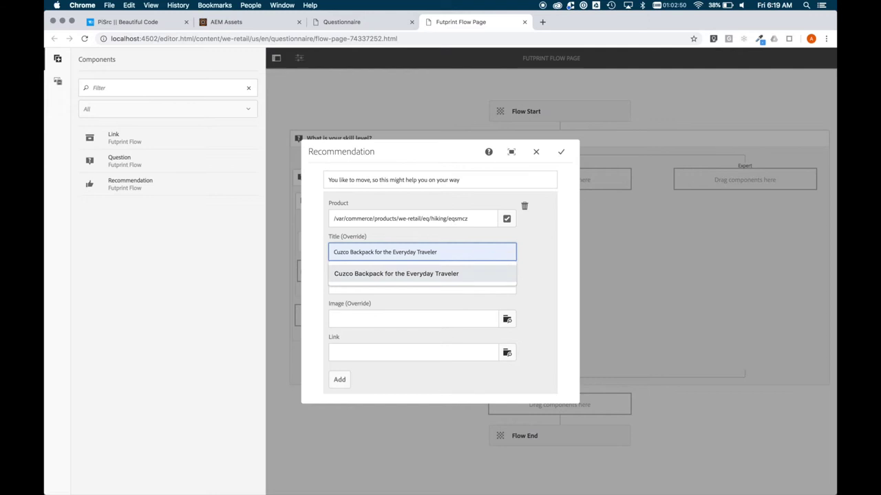
pyautogui.press('Return')
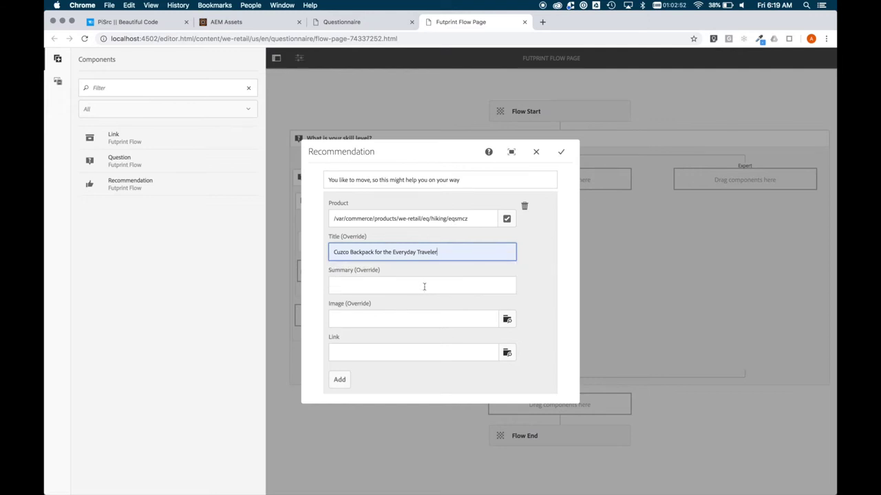
# - Set the product's summary override to "Holds all your gear in all kinds of weather" and save the recommendation
pyautogui.click(423, 286)
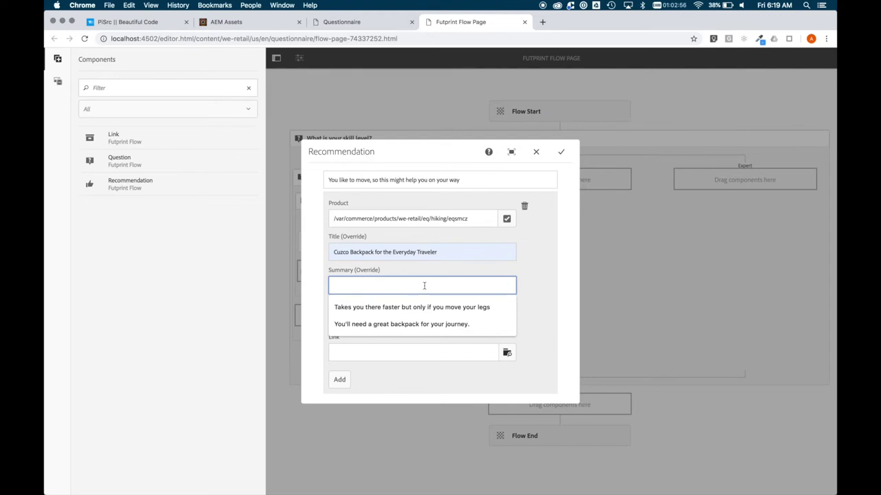
pyautogui.write('Holds all your gear in all')
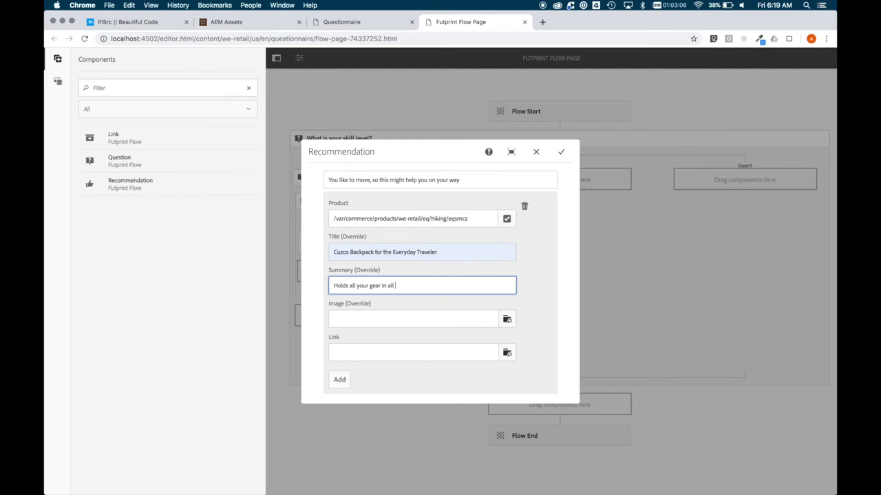
pyautogui.write('kinds of weather')
pyautogui.scroll(2, 525, 292)
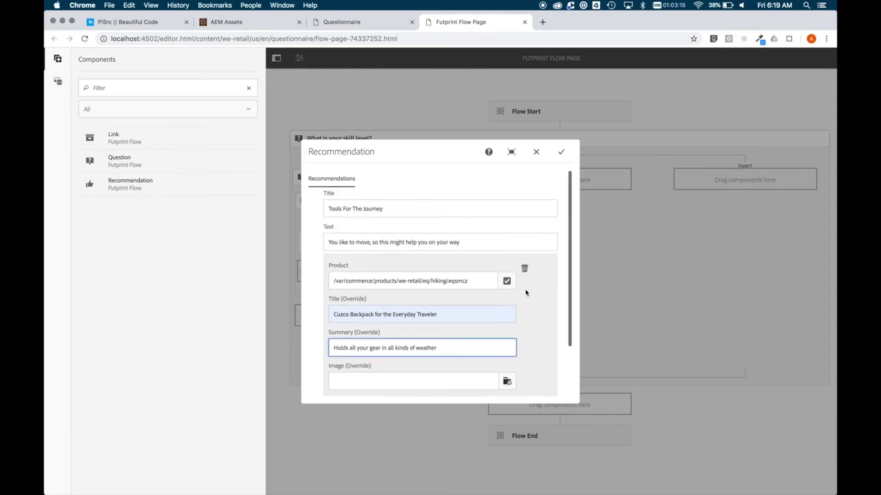
pyautogui.click(563, 152)
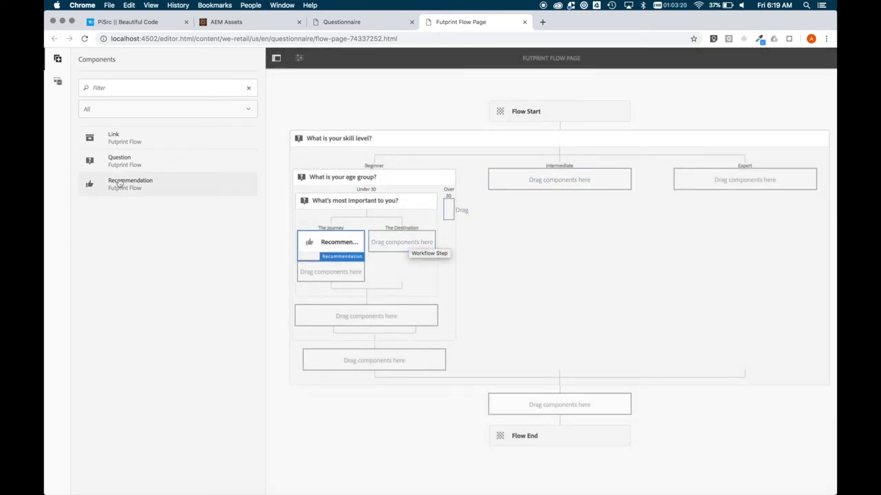
# - Add a Recommendation component to The Destination branch and set its title to "You like to move"
pyautogui.moveTo(134, 194); pyautogui.dragTo(408, 252)
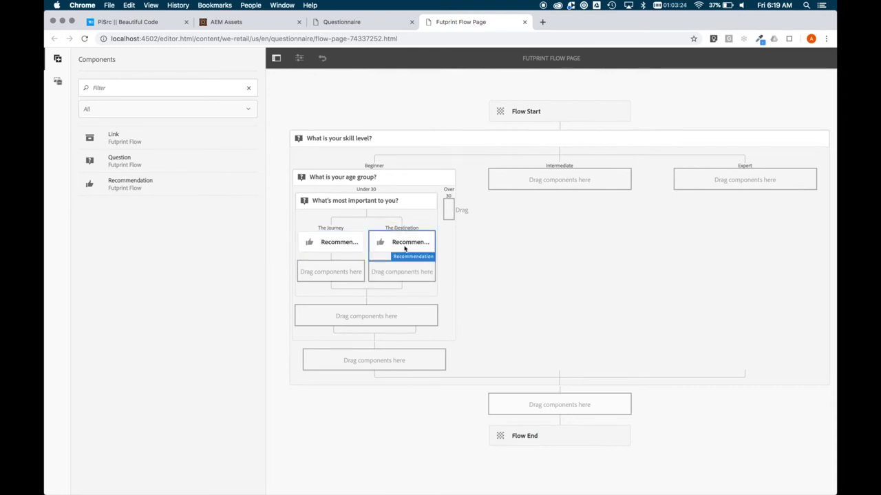
pyautogui.click(405, 250)
pyautogui.click(383, 222)
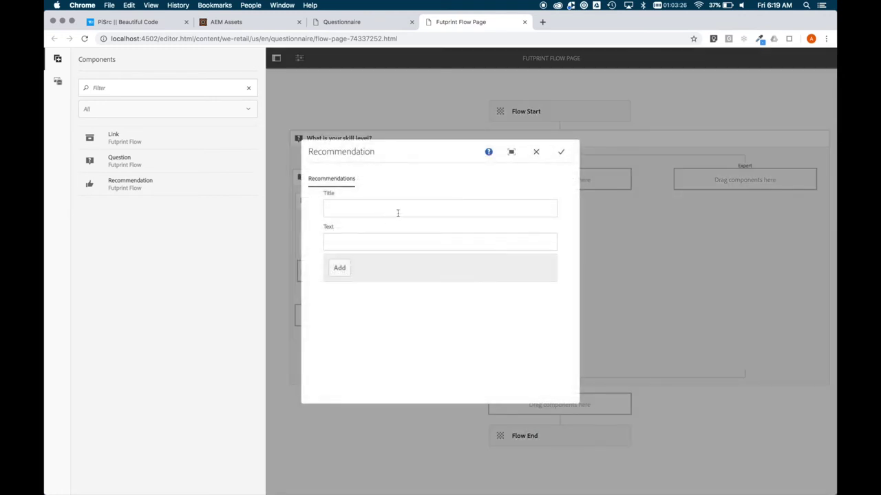
pyautogui.click(402, 211)
pyautogui.write('You ')
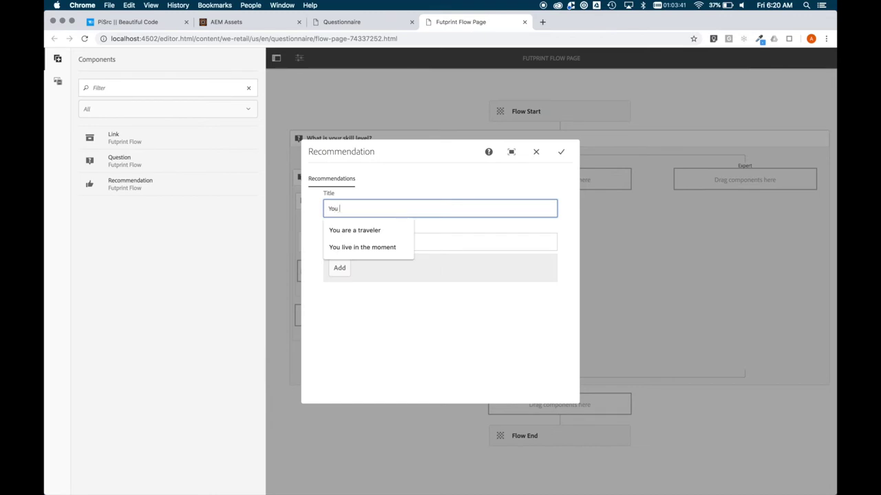
pyautogui.write('like to move')
# - Set The Destination recommendation's text to "You like to get there fast? This will help."
pyautogui.press('Tab')
pyautogui.write('You like to get there fast')
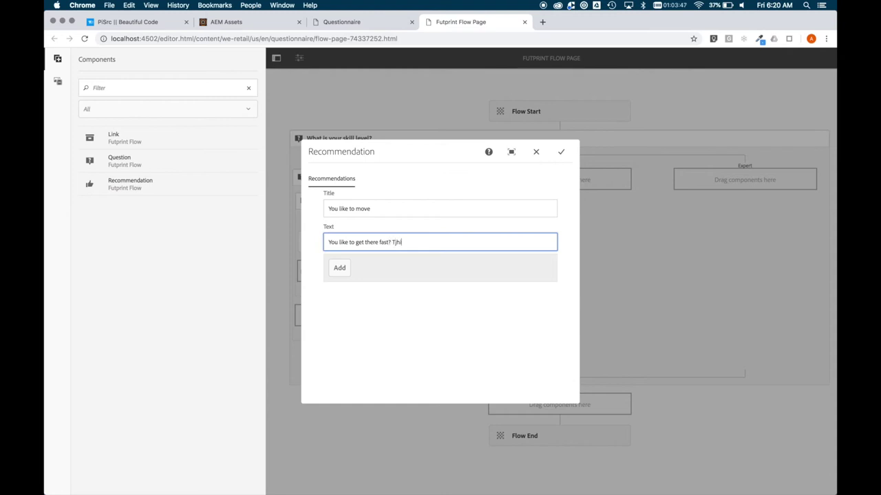
pyautogui.write('? This will help.')
# - Add a product entry to The Destination recommendation and choose Flying Snowboard from We.Retail's Winter Sports equipment
pyautogui.click(338, 269)
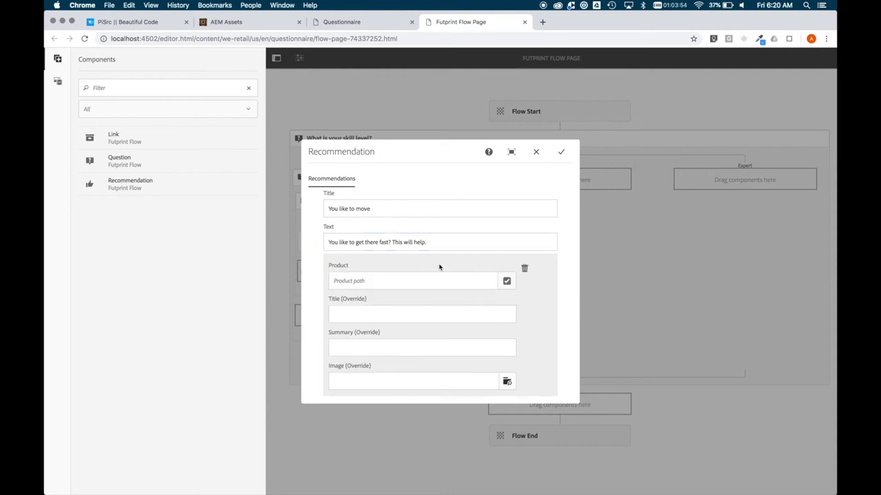
pyautogui.click(506, 281)
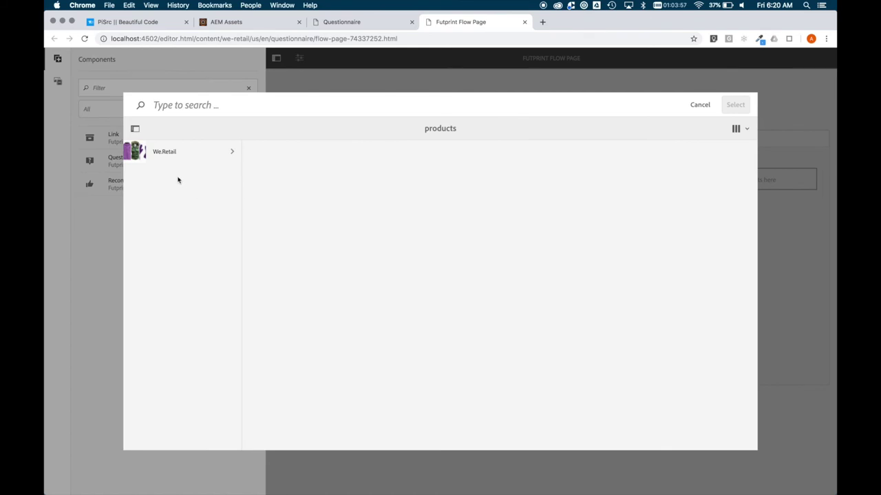
pyautogui.click(161, 157)
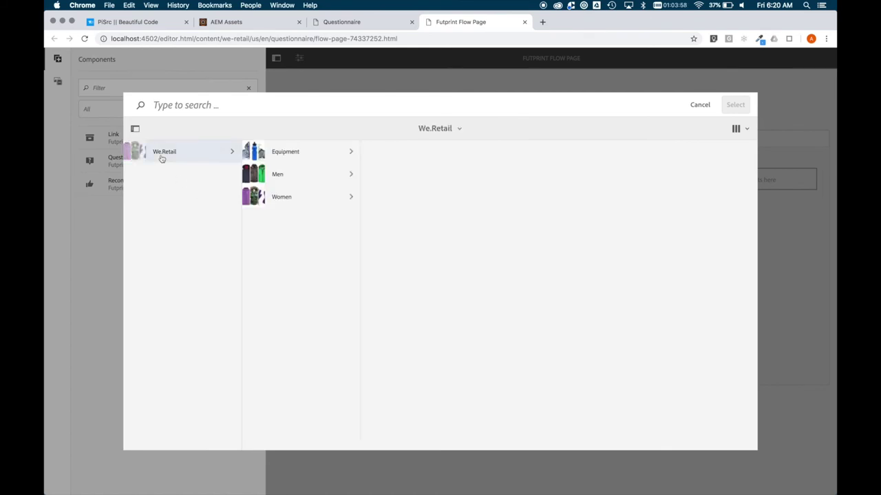
pyautogui.click(262, 152)
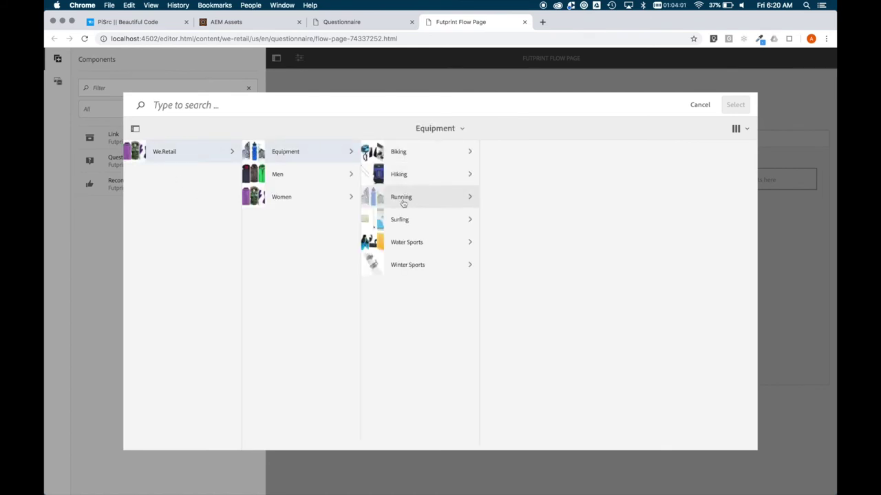
pyautogui.click(395, 266)
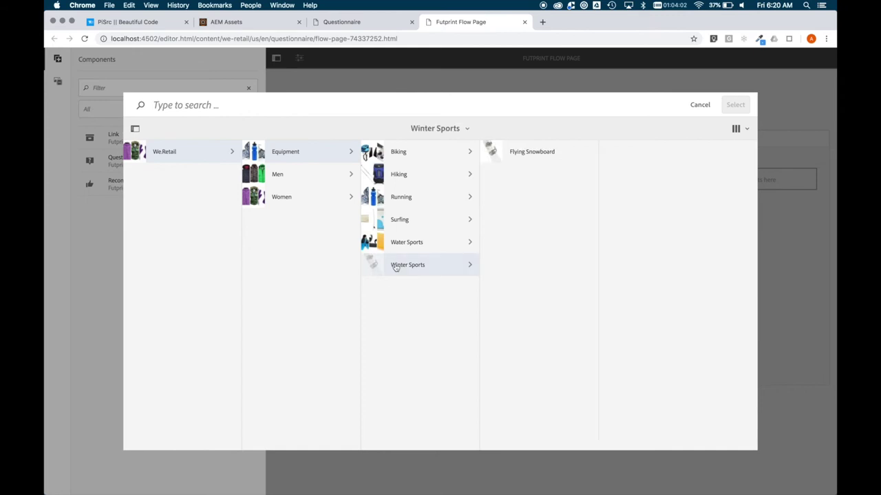
pyautogui.click(493, 154)
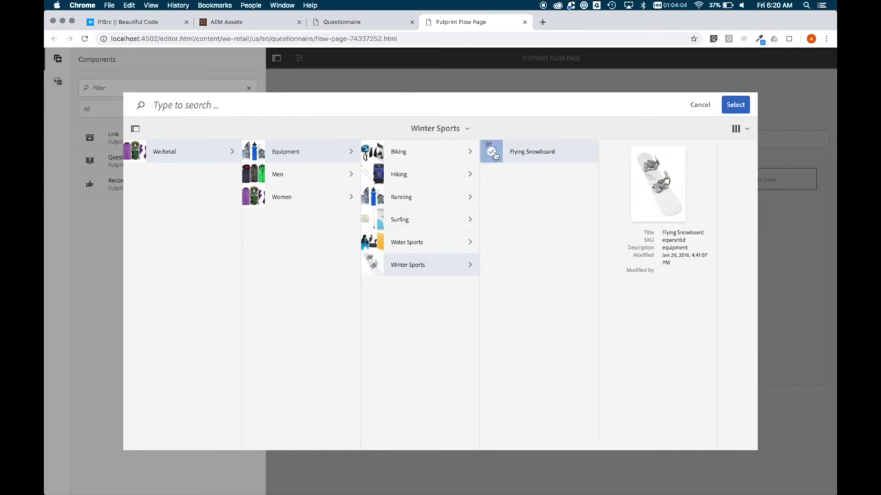
pyautogui.click(735, 105)
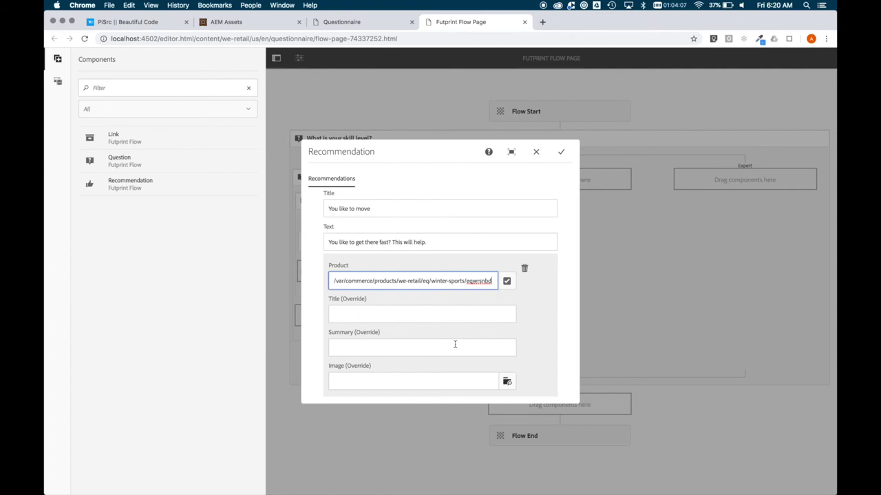
# - Save The Destination recommendation without entering any title, summary or image overrides
pyautogui.scroll(-3, 454, 344)
pyautogui.scroll(3, 454, 345)
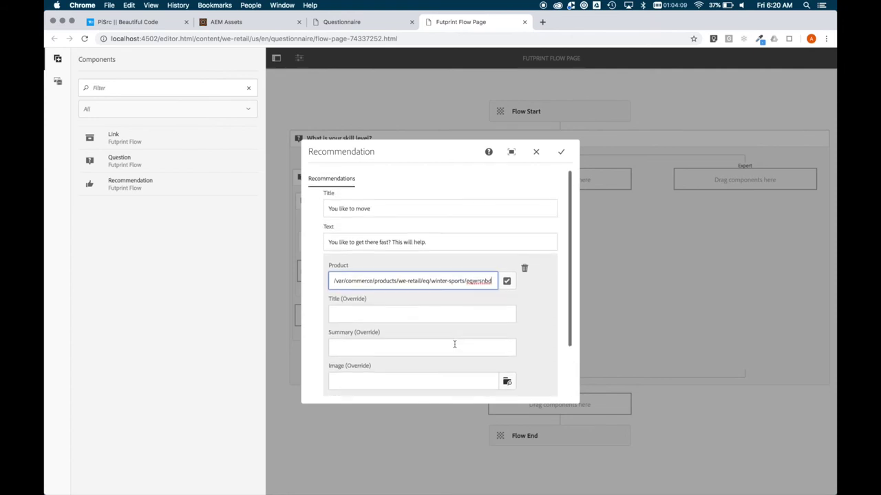
pyautogui.click(561, 152)
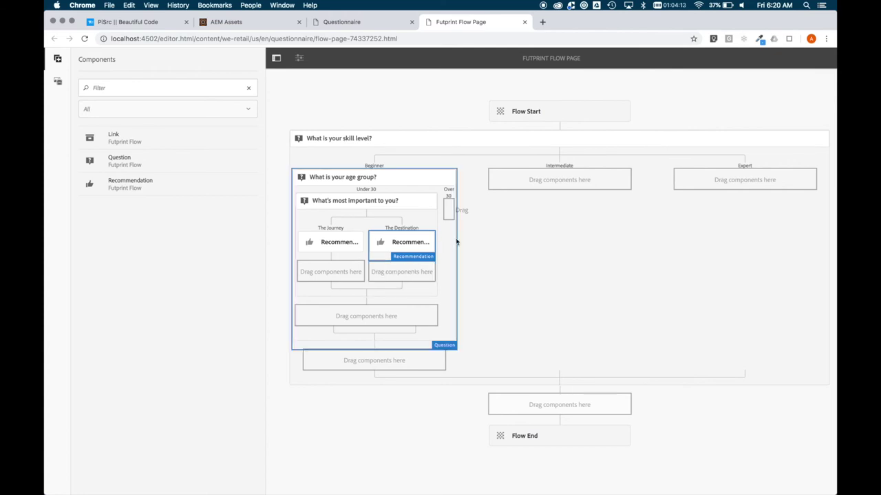
pyautogui.click(415, 183)
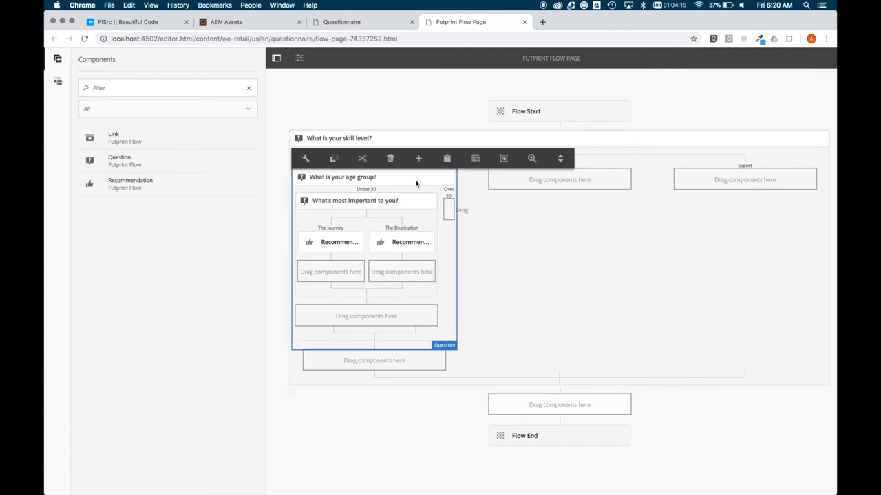
pyautogui.click(333, 160)
pyautogui.click(530, 180)
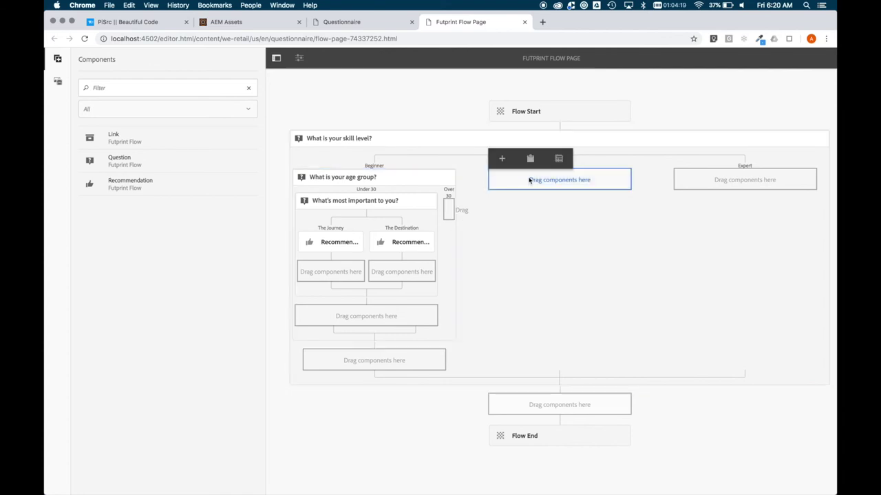
# - Copy the "What's most important to you?" question from Under 30 into the Over 30 branch and zoom out the original question
pyautogui.click(407, 209)
pyautogui.click(337, 183)
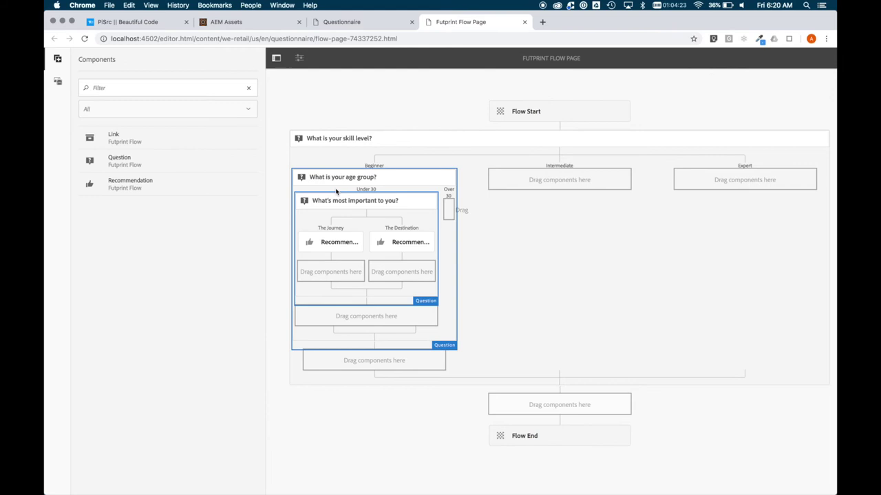
pyautogui.click(447, 205)
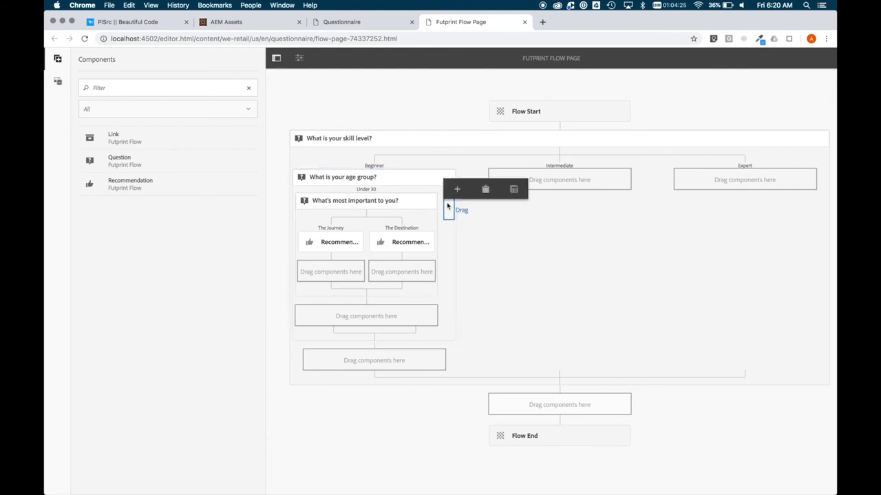
pyautogui.click(485, 190)
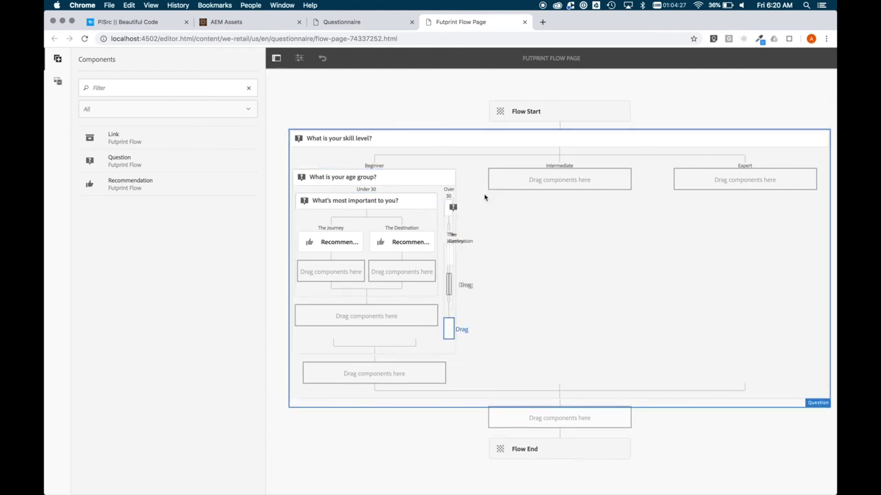
pyautogui.click(425, 199)
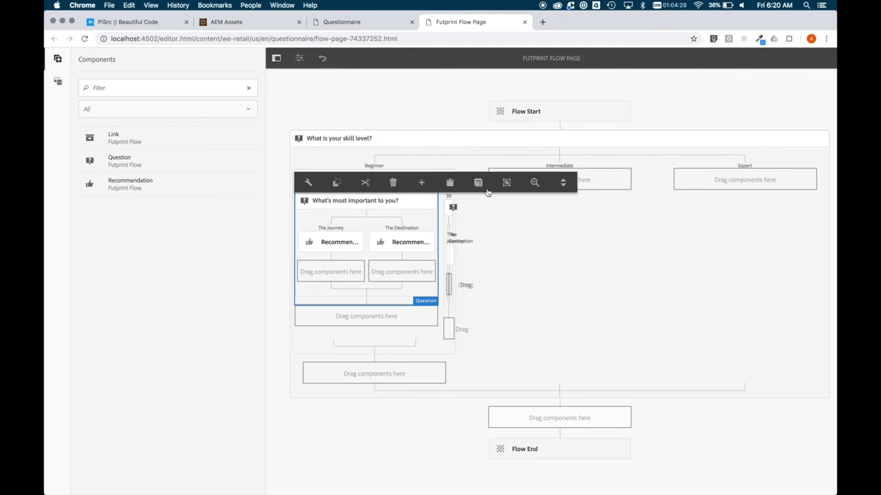
pyautogui.click(535, 182)
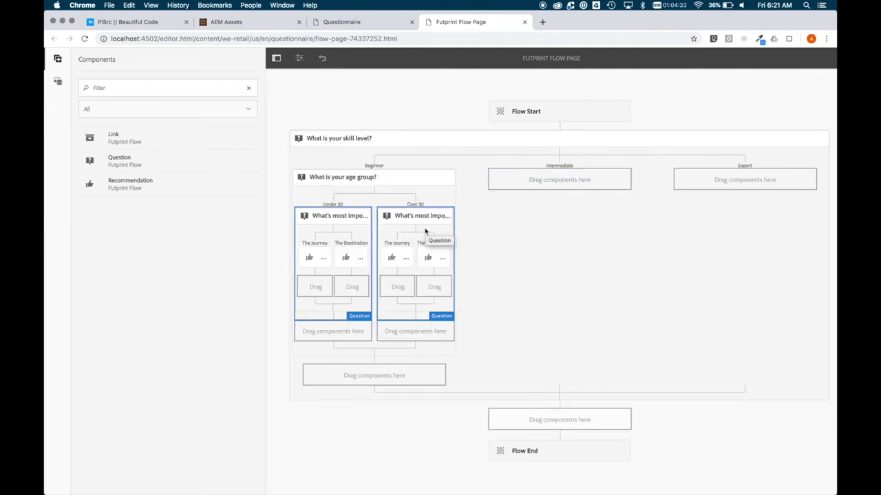
# - Copy the Beginner branch's "What is your age group?" question into the Intermediate and Expert branches
pyautogui.click(431, 187)
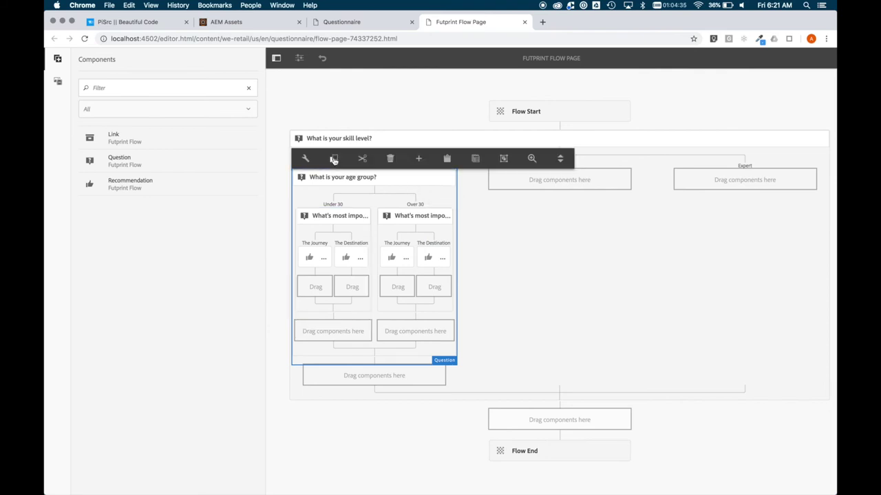
pyautogui.click(334, 159)
pyautogui.click(516, 181)
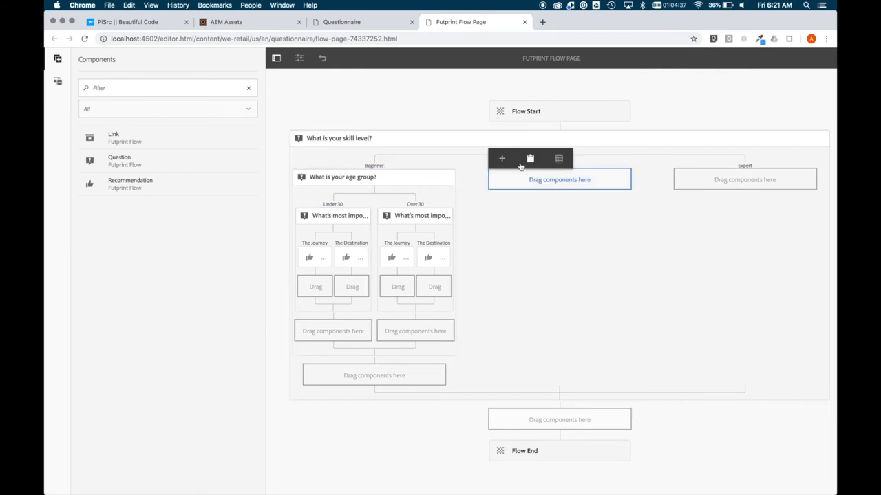
pyautogui.click(530, 159)
pyautogui.click(702, 185)
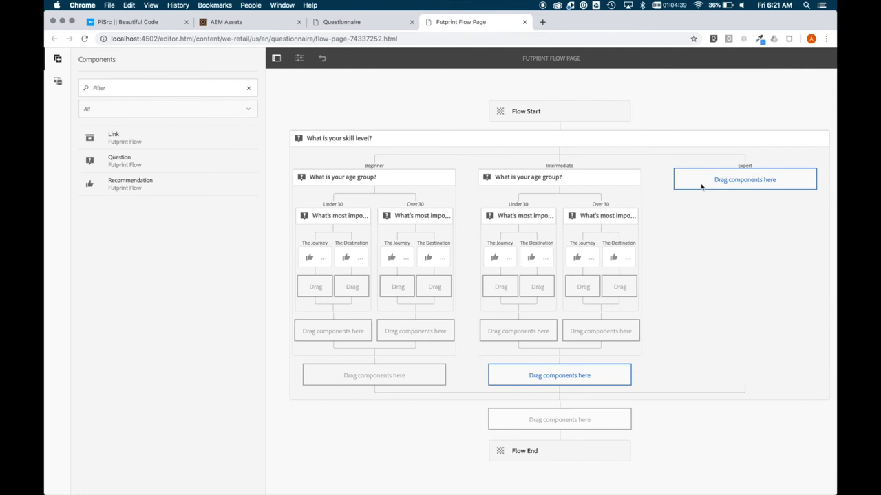
pyautogui.click(715, 160)
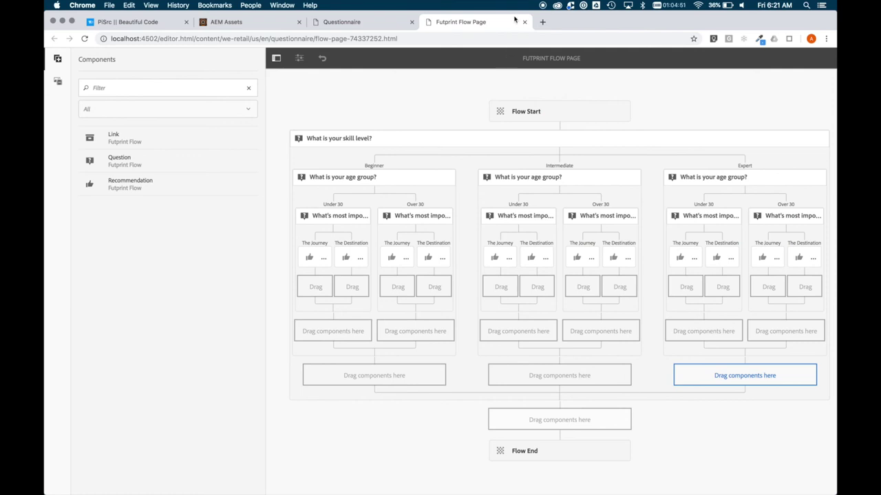
# - Switch to the Questionnaire page and view it as published
pyautogui.click(373, 20)
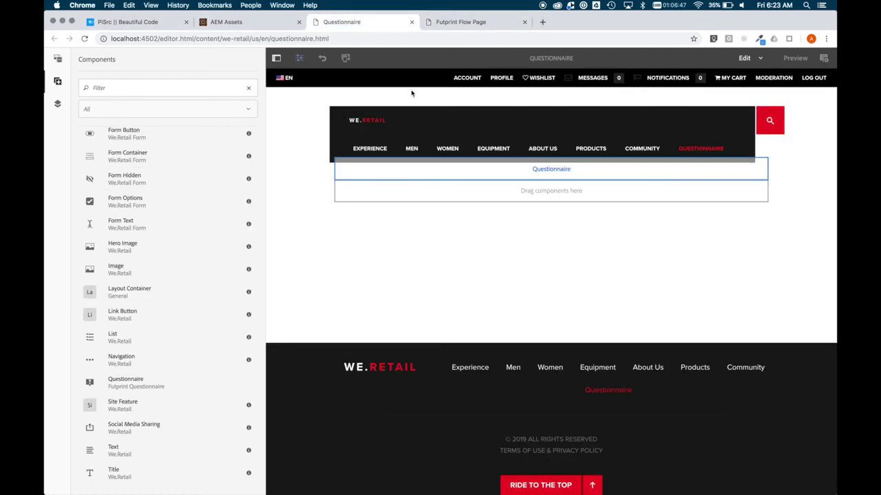
pyautogui.click(299, 61)
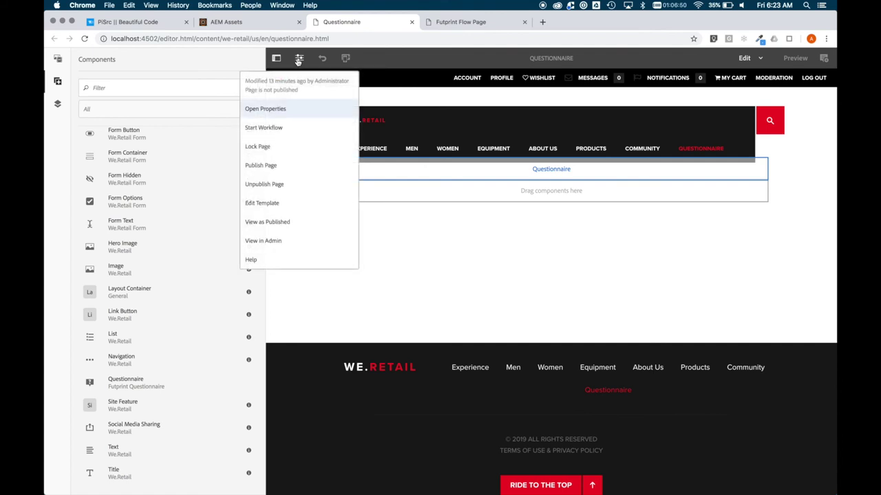
pyautogui.click(261, 224)
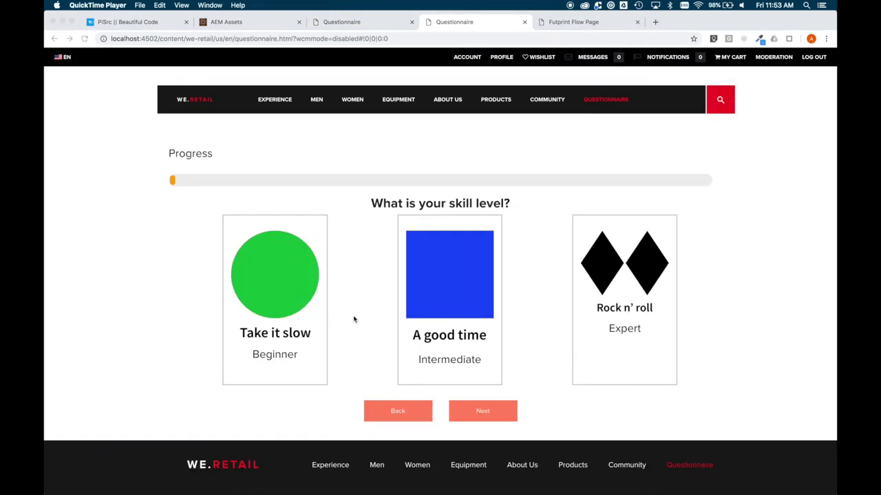
pyautogui.click(354, 319)
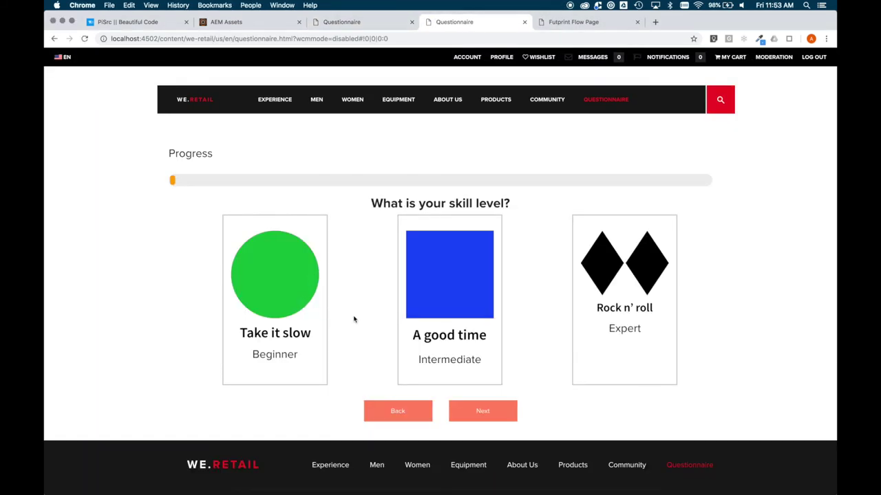
# - Answer the published questionnaire with Beginner, Under 30 and The Journey, and review the recommended product
pyautogui.click(277, 313)
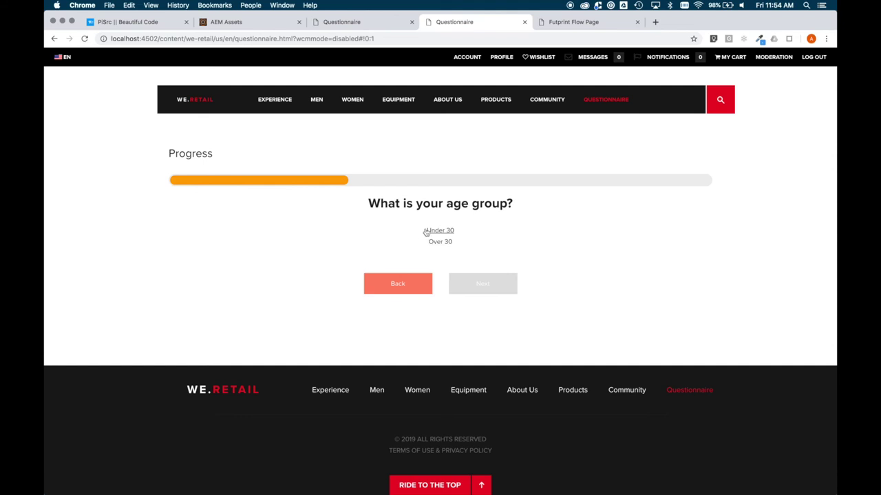
pyautogui.click(447, 231)
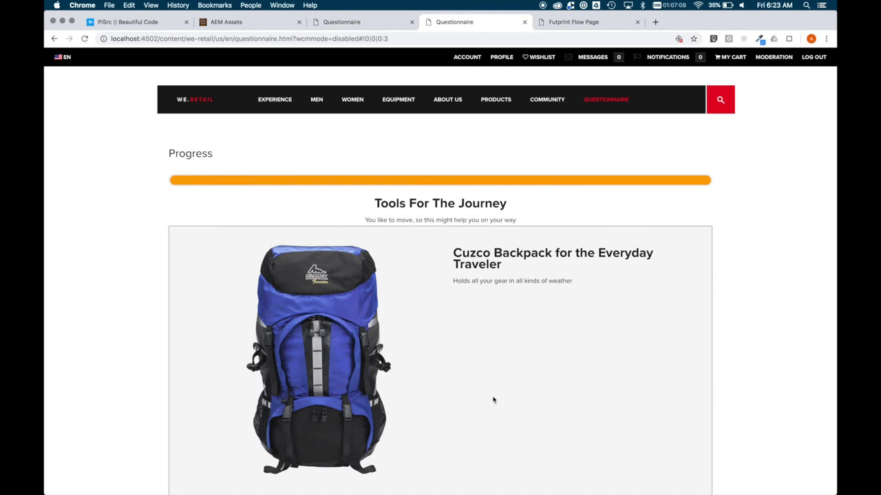
pyautogui.scroll(-1, 493, 396)
pyautogui.scroll(-3, 491, 397)
pyautogui.scroll(3, 491, 396)
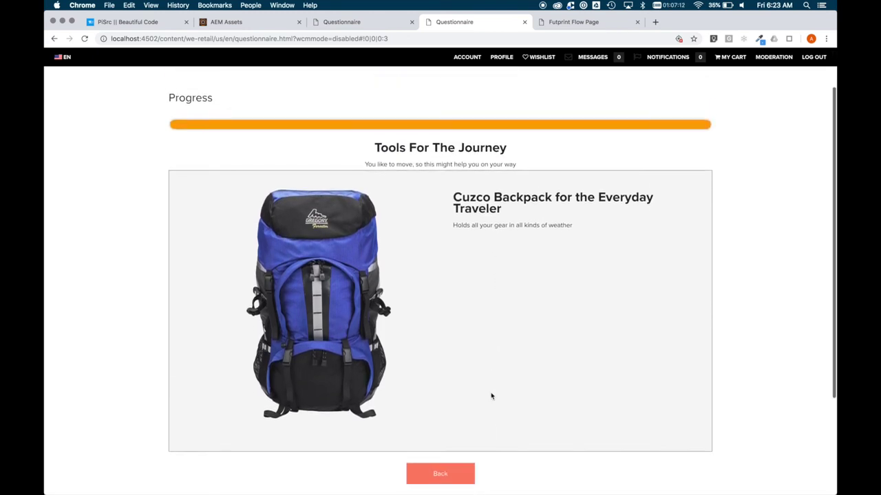
pyautogui.scroll(1, 491, 396)
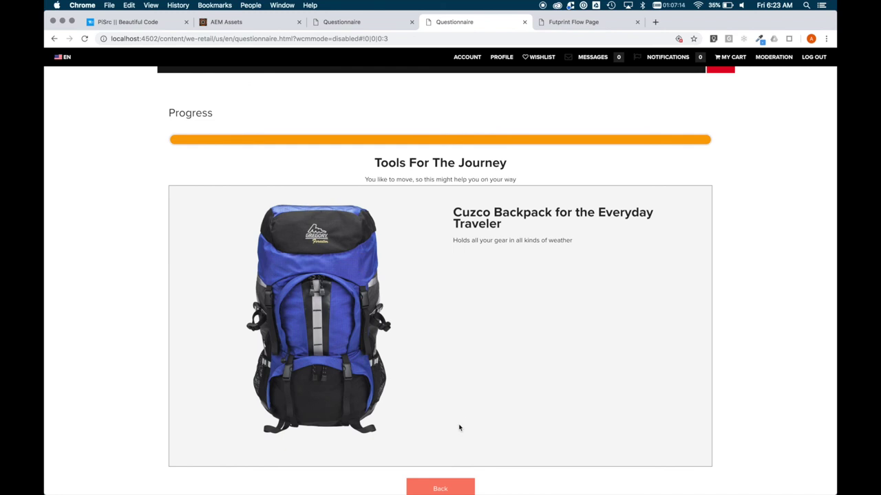
# - Return to the "What's most important to you?" question, choose The Destination and review its recommendation
pyautogui.scroll(-1, 459, 428)
pyautogui.click(447, 449)
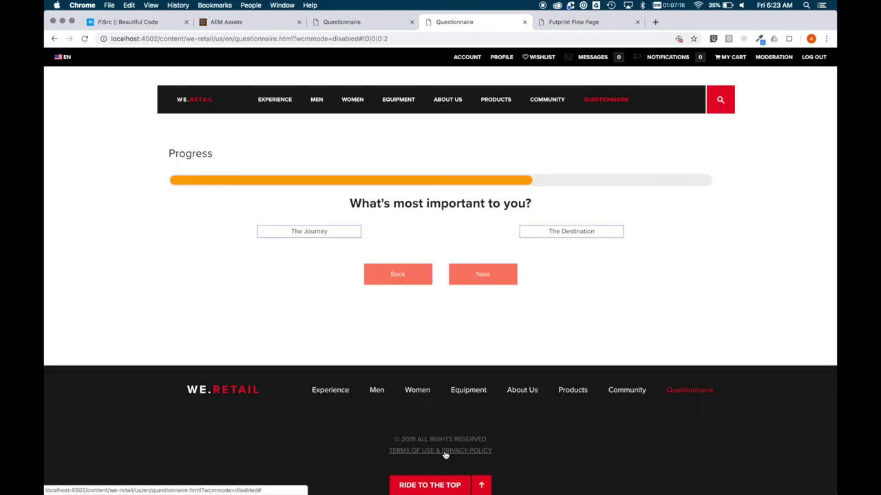
pyautogui.click(596, 233)
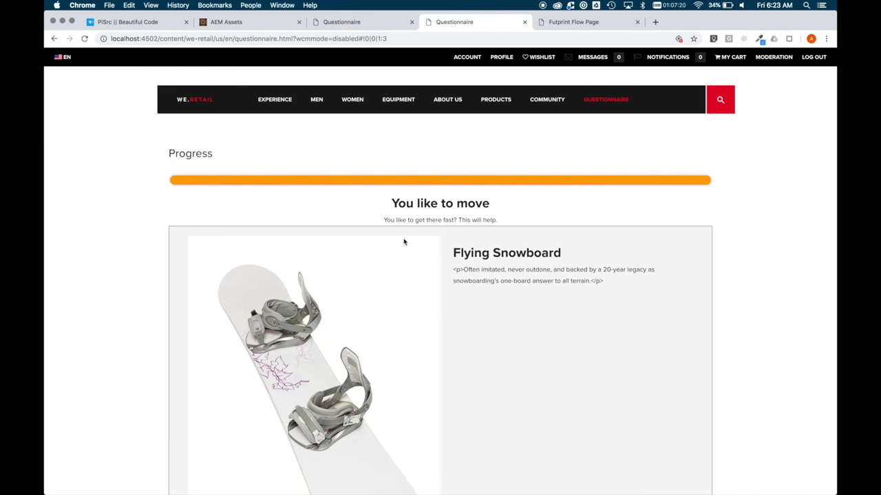
pyautogui.scroll(-3, 512, 315)
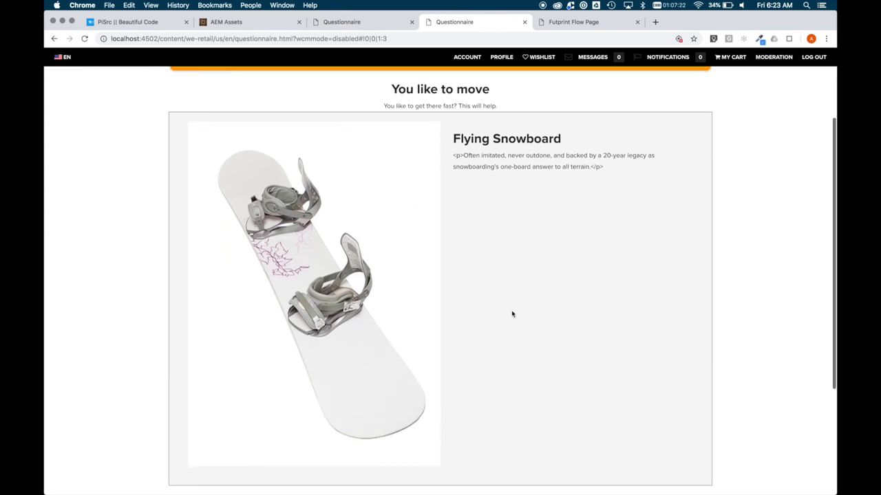
pyautogui.scroll(-1, 511, 310)
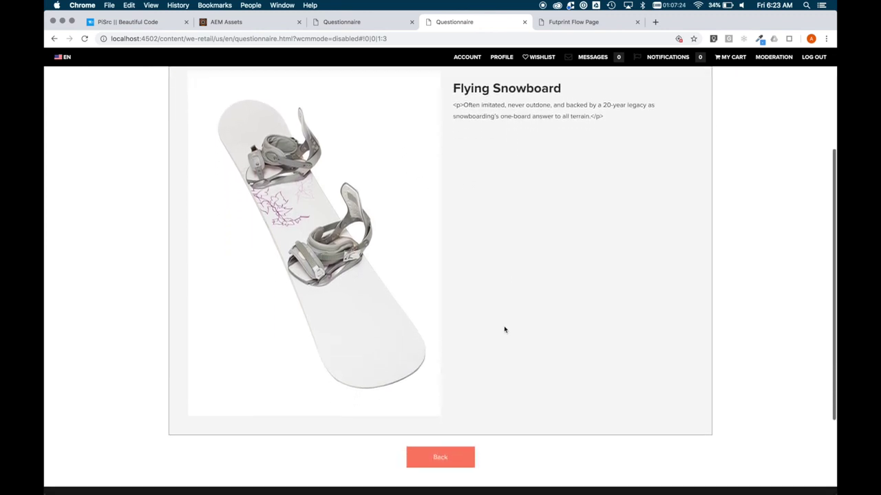